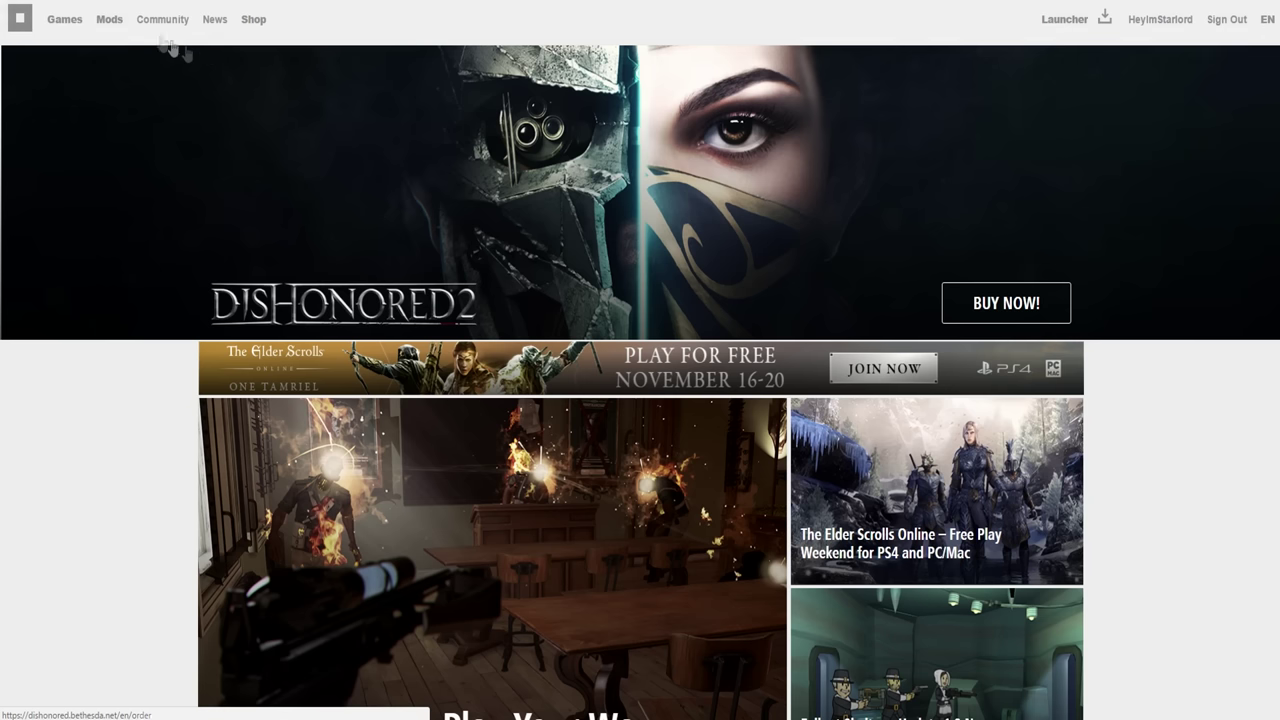
Filter the Fallout 4 mods list to PlayStation 4 and highlight the 287-mod total
{"action": "left_click", "coordinate": [113, 27]}
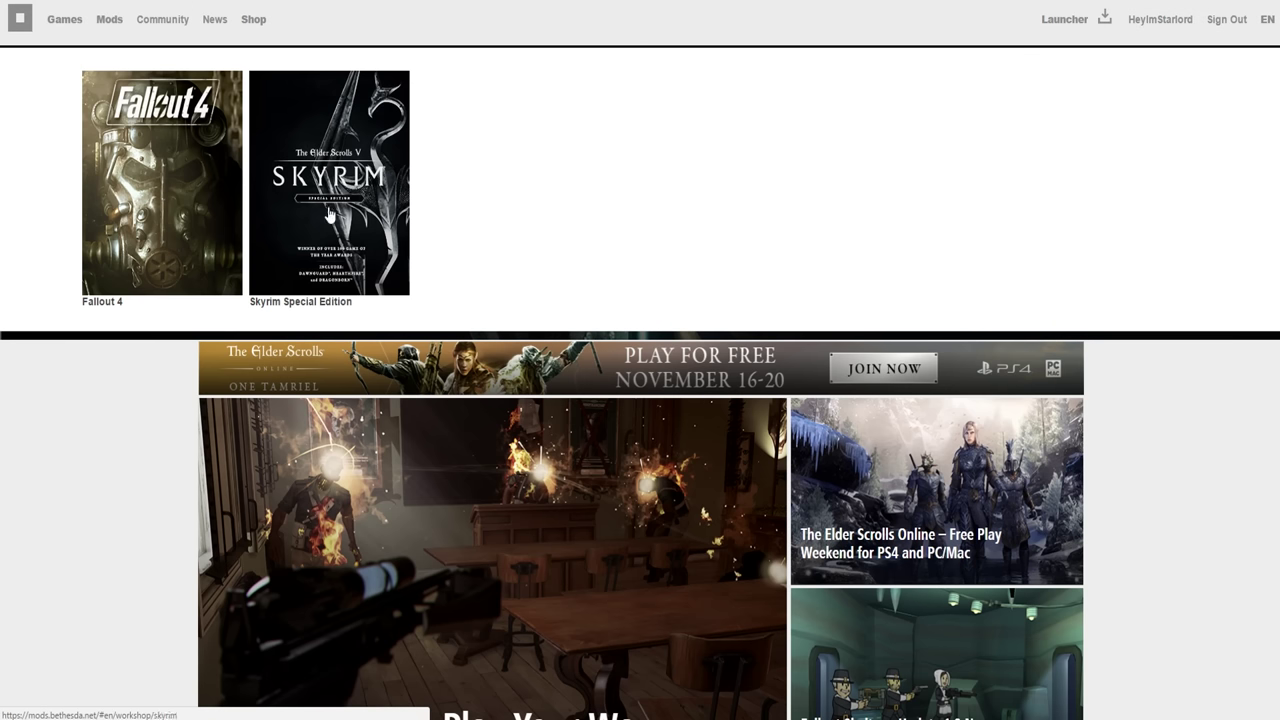
{"action": "left_click", "coordinate": [154, 192]}
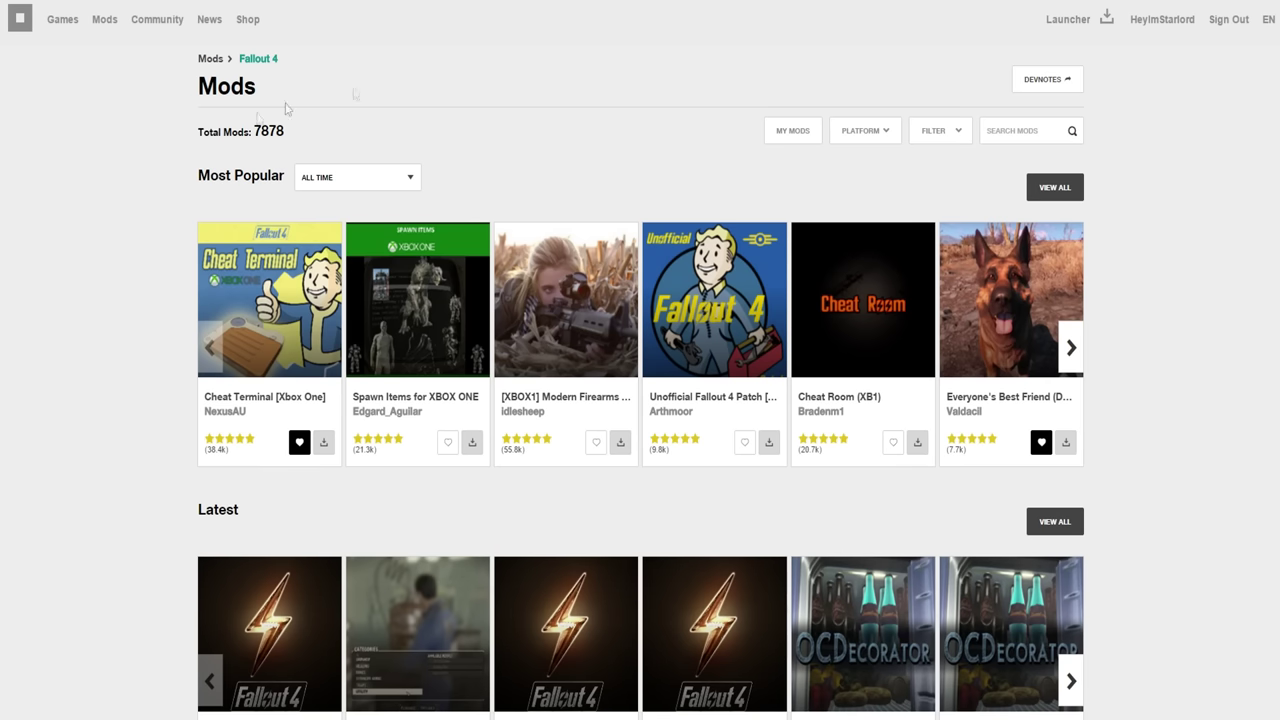
{"action": "left_click", "coordinate": [877, 147]}
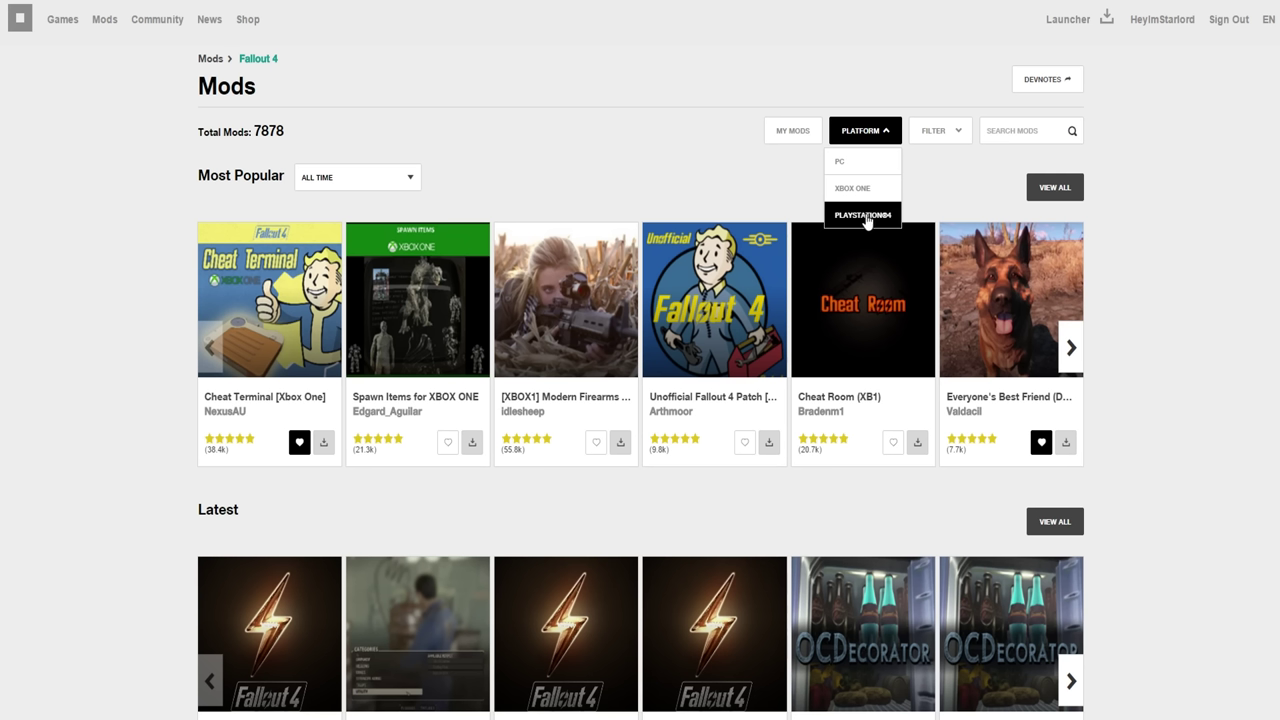
{"action": "left_click", "coordinate": [867, 216]}
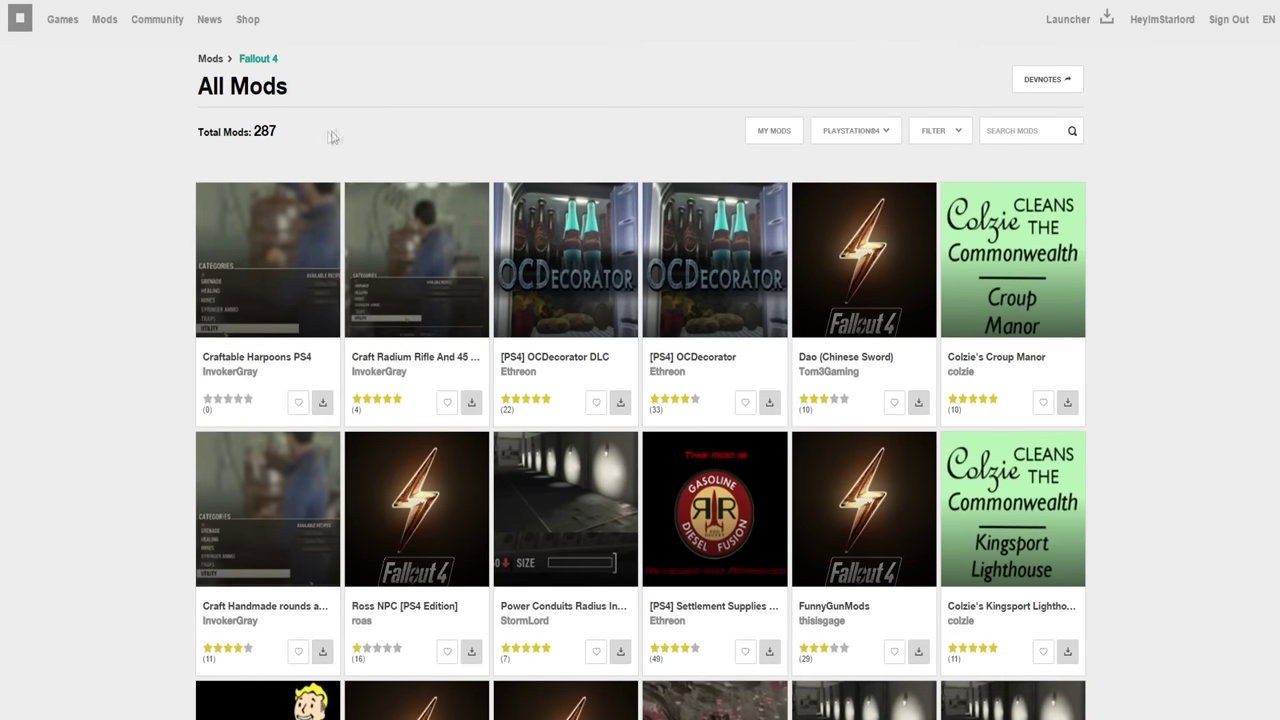
{"action": "left_click_drag", "start_coordinate": [278, 131], "coordinate": [255, 123]}
Open the [PS4] OCDecorator tile, fourth in the first row, rather than the DLC version
{"action": "left_click", "coordinate": [253, 126]}
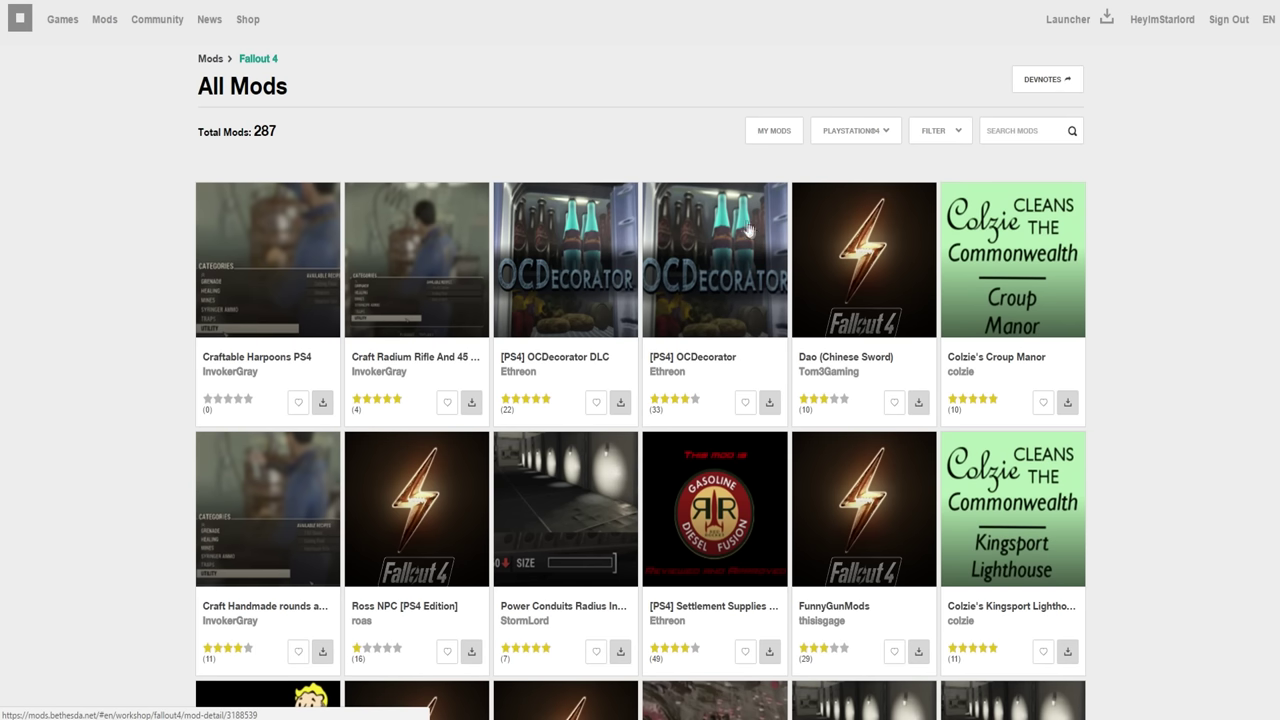
{"action": "left_click", "coordinate": [710, 283]}
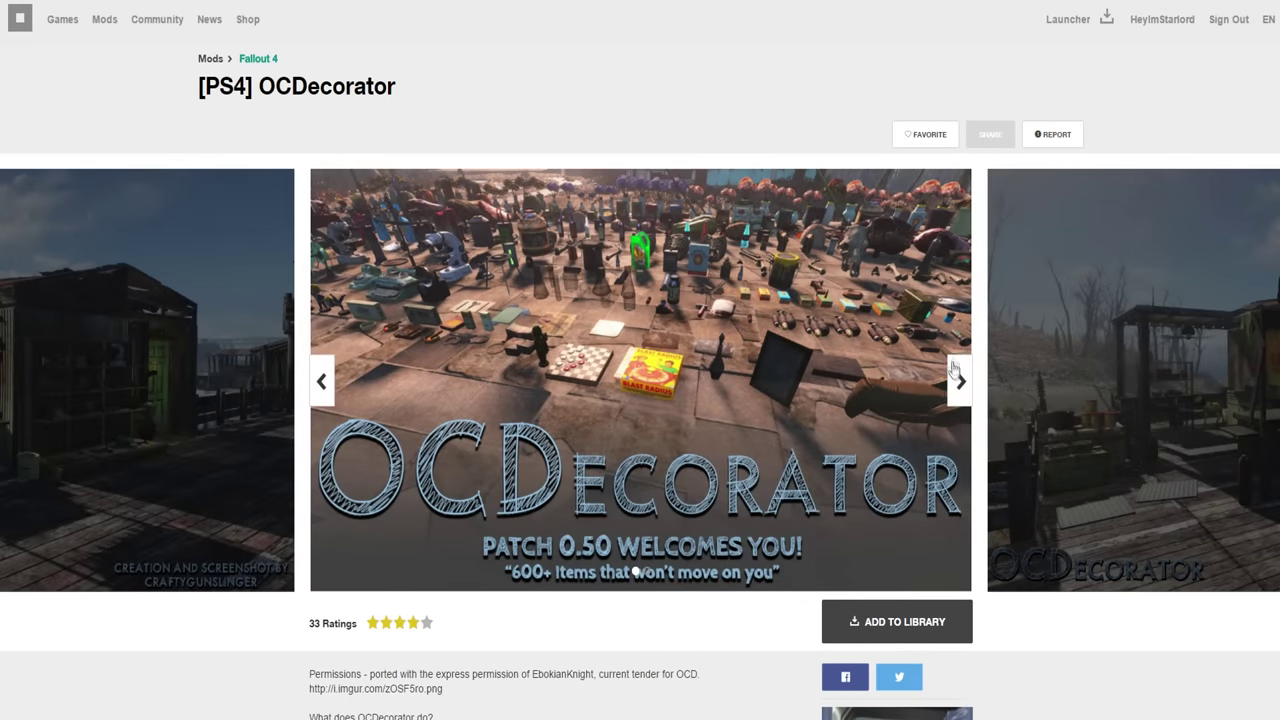
Expand the OCDecorator description with READ MORE and highlight the KNOWN ISSUES and COMPATIBILITY headings
{"action": "scroll", "coordinate": [563, 230], "scroll_direction": "down", "scroll_amount": 2}
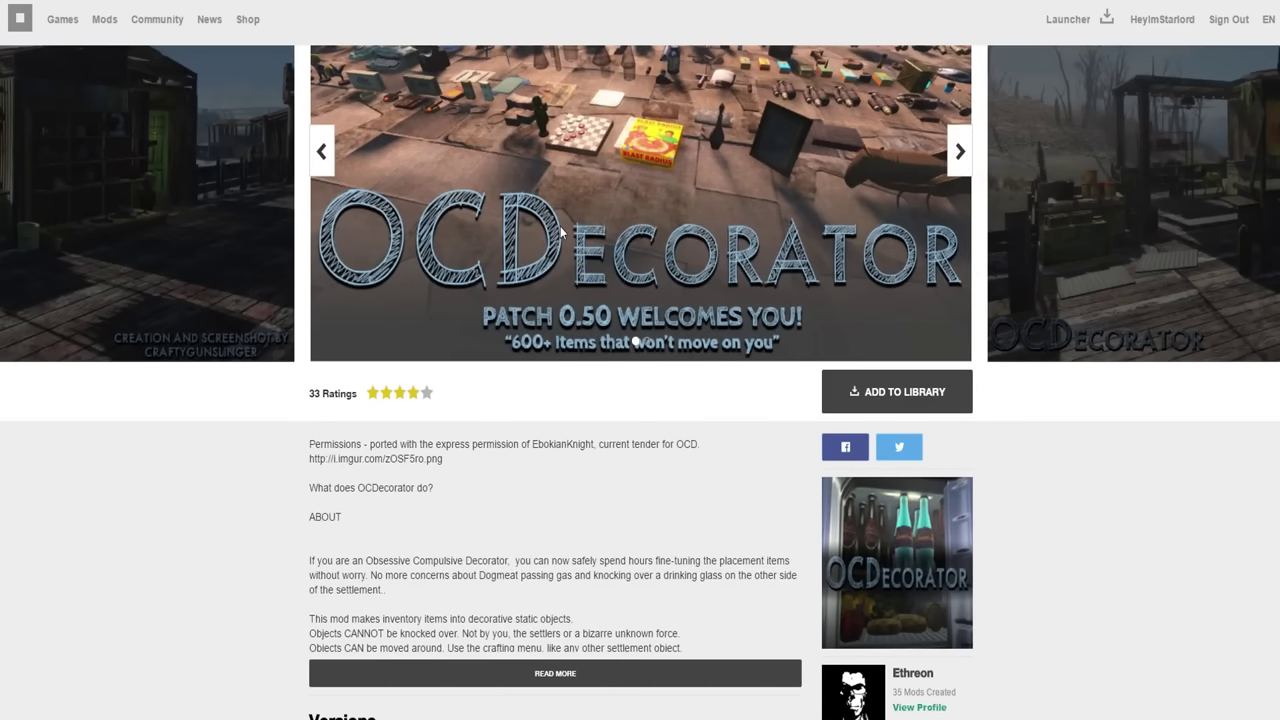
{"action": "scroll", "coordinate": [913, 408], "scroll_direction": "up", "scroll_amount": 2}
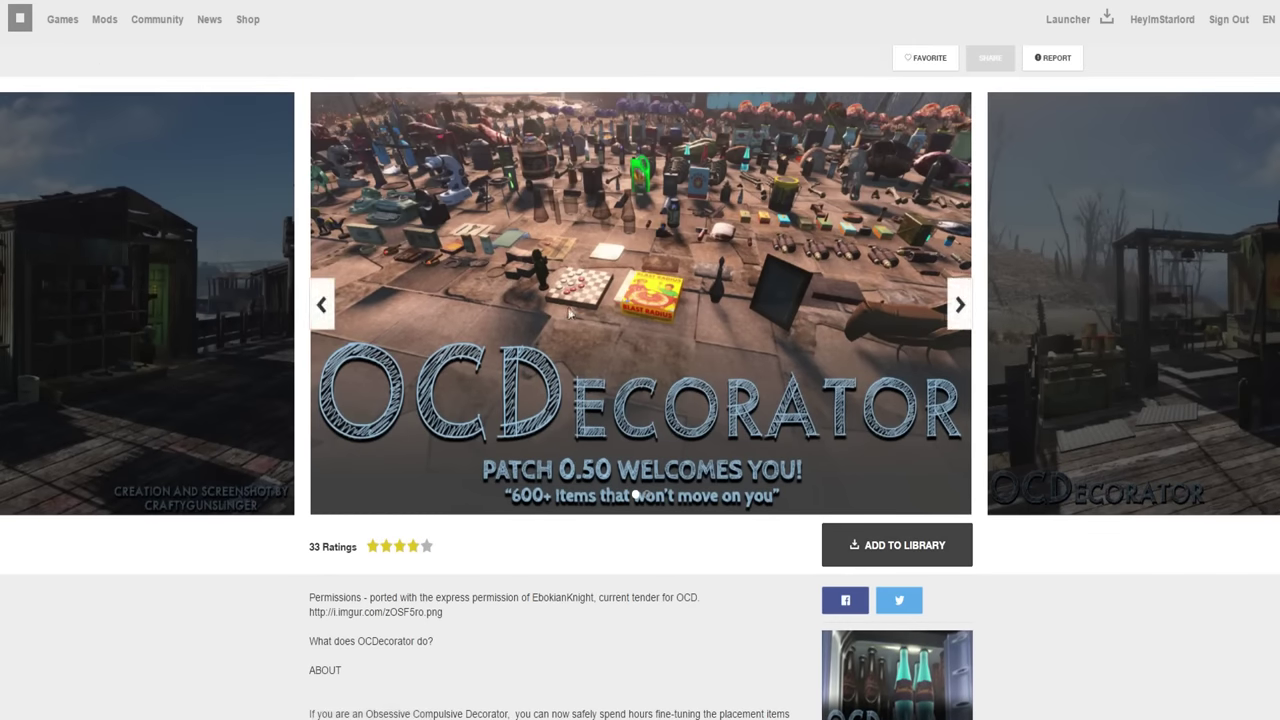
{"action": "scroll", "coordinate": [585, 310], "scroll_direction": "down", "scroll_amount": 3}
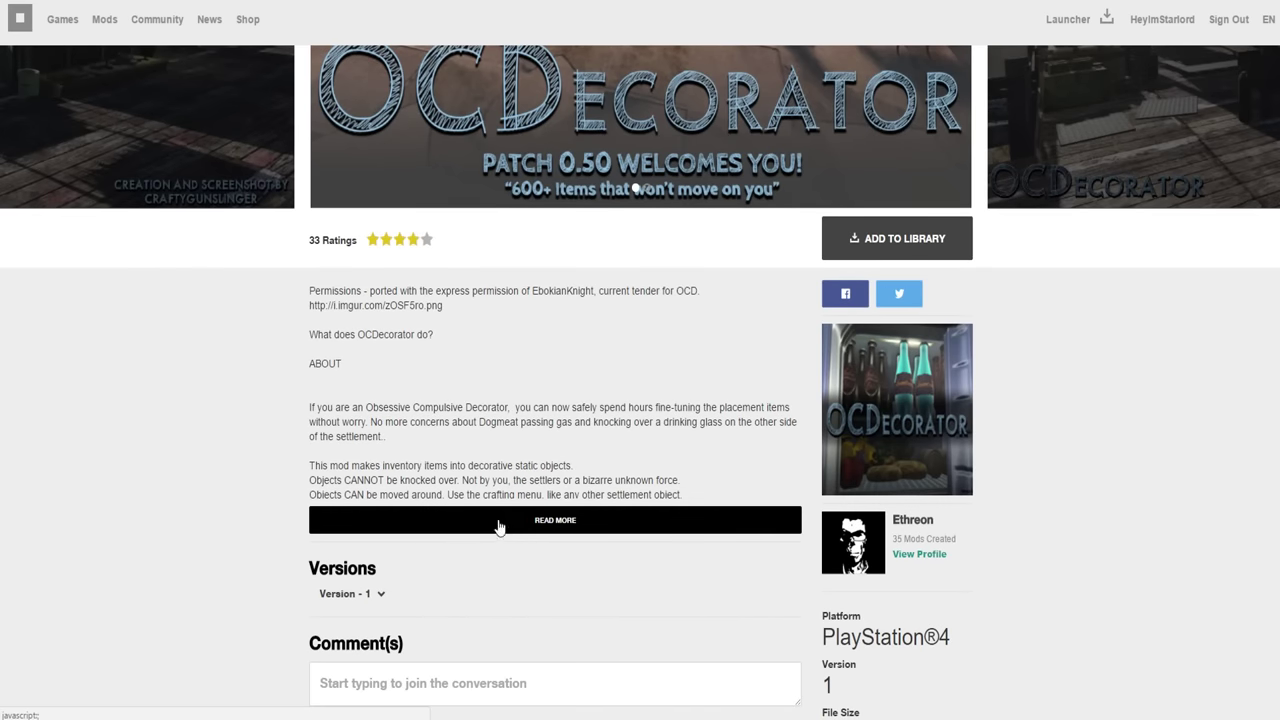
{"action": "left_click", "coordinate": [572, 530]}
{"action": "scroll", "coordinate": [340, 370], "scroll_direction": "down", "scroll_amount": 3}
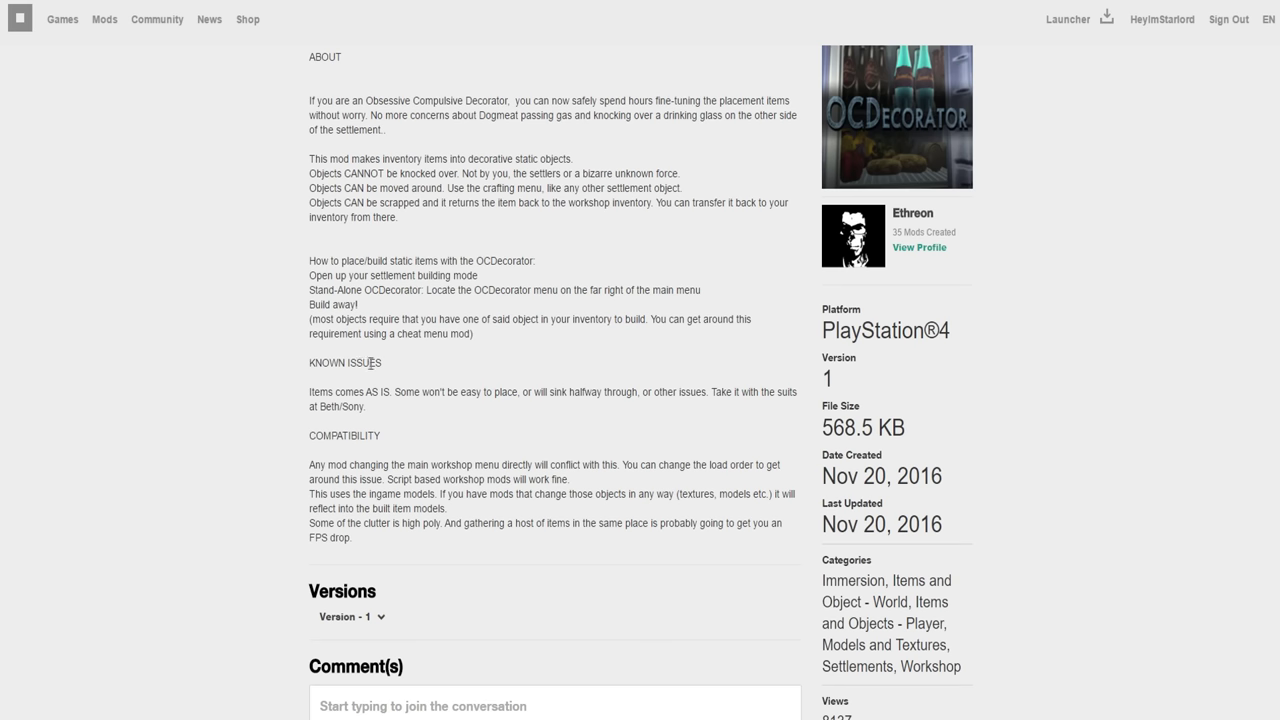
{"action": "left_click_drag", "start_coordinate": [381, 366], "coordinate": [313, 367]}
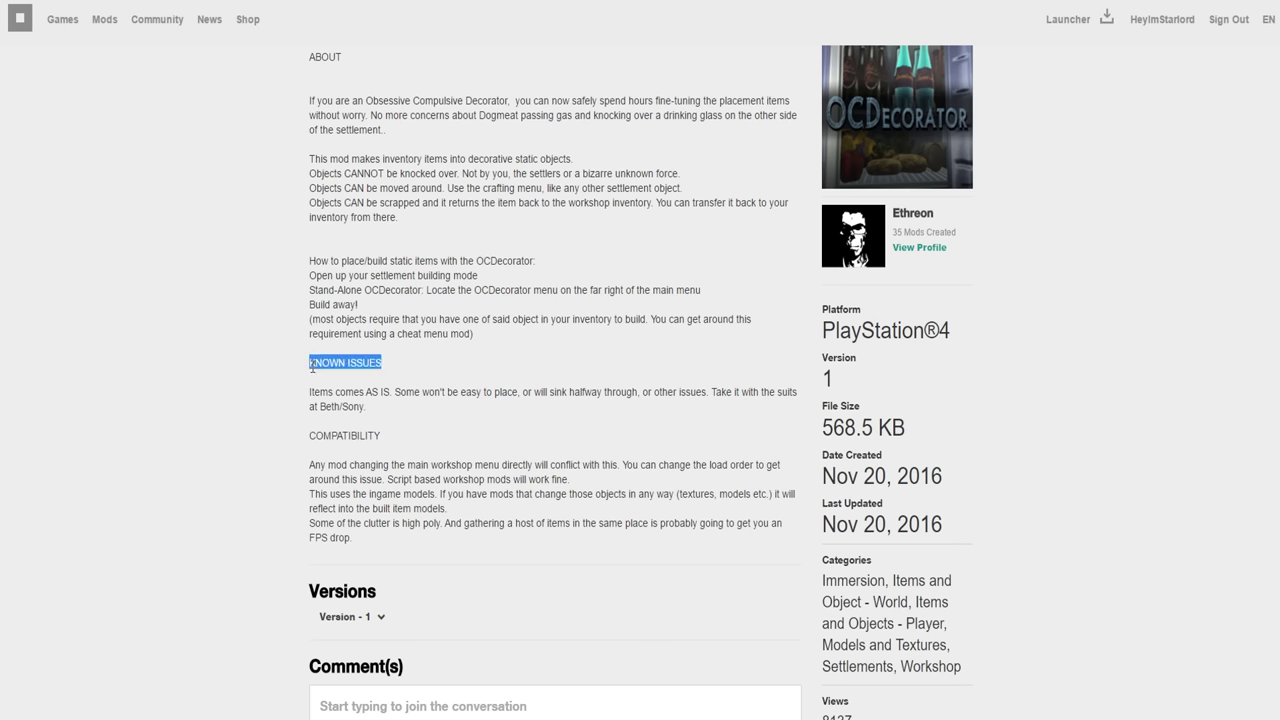
{"action": "left_click_drag", "start_coordinate": [384, 441], "coordinate": [309, 447]}
{"action": "left_click", "coordinate": [385, 440]}
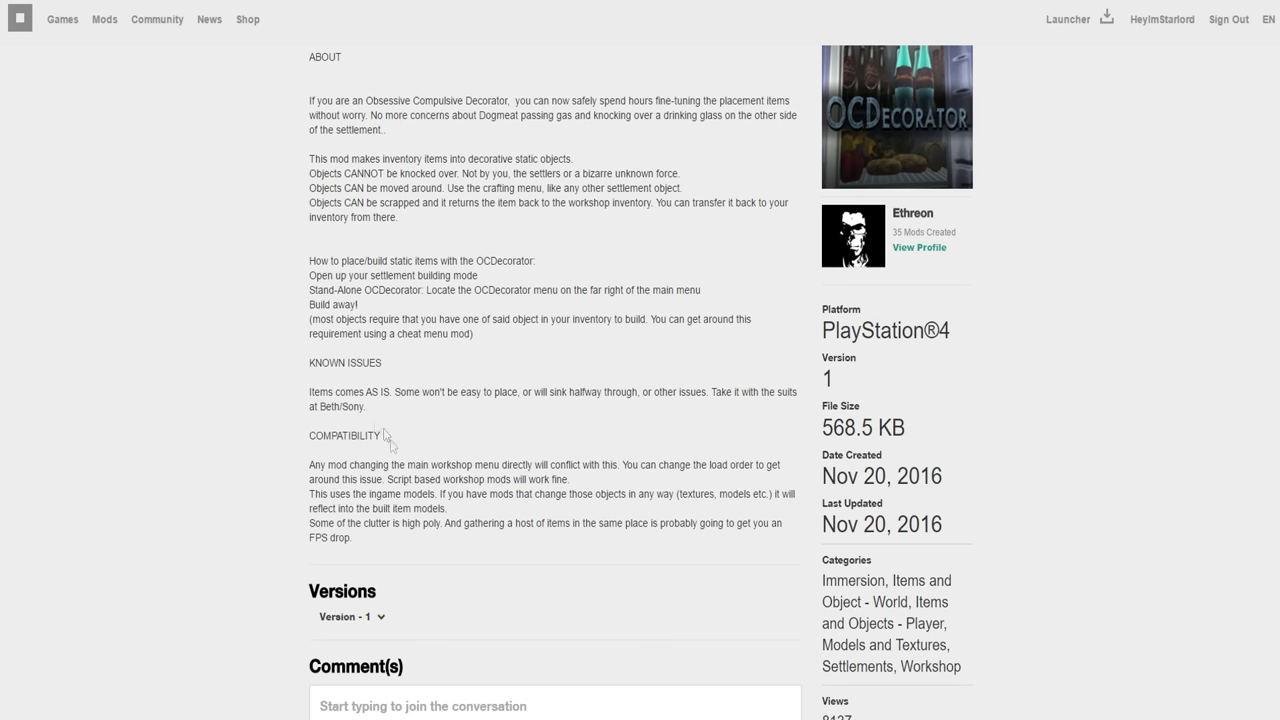
Highlight the Permissions text, scroll through the comments, and return near the top
{"action": "scroll", "coordinate": [545, 444], "scroll_direction": "up", "scroll_amount": 5}
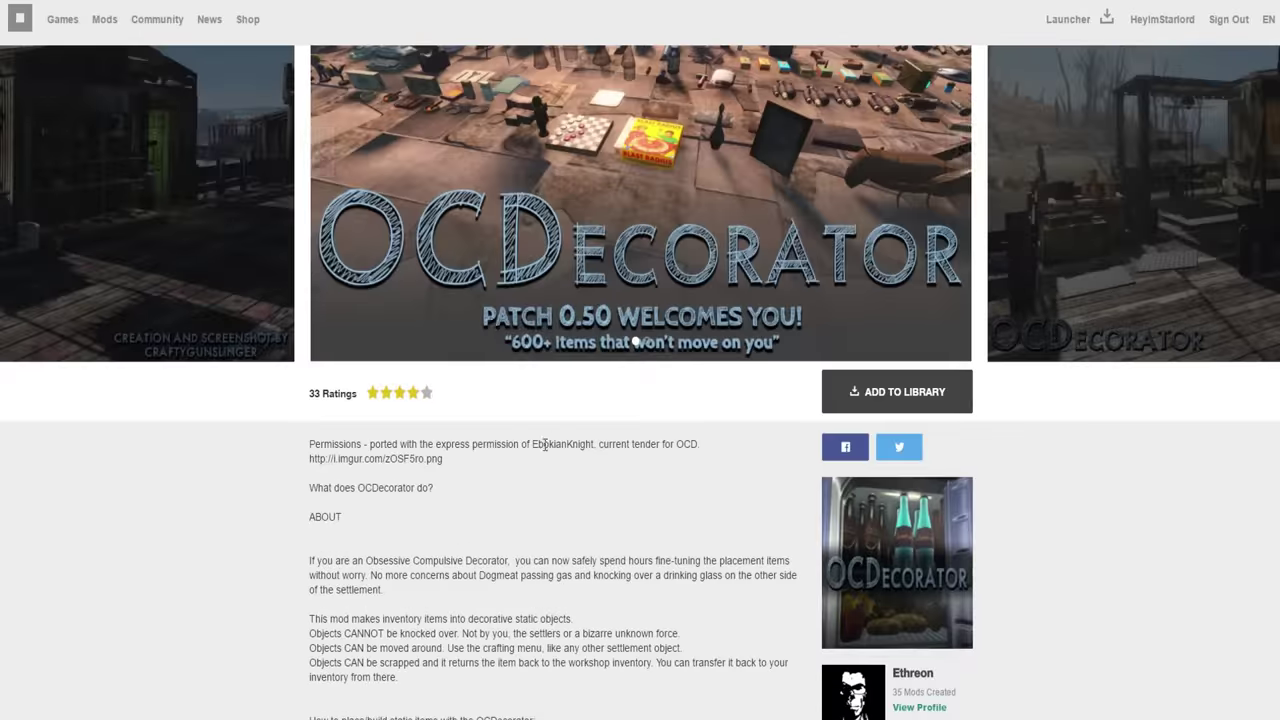
{"action": "scroll", "coordinate": [545, 444], "scroll_direction": "down", "scroll_amount": 5}
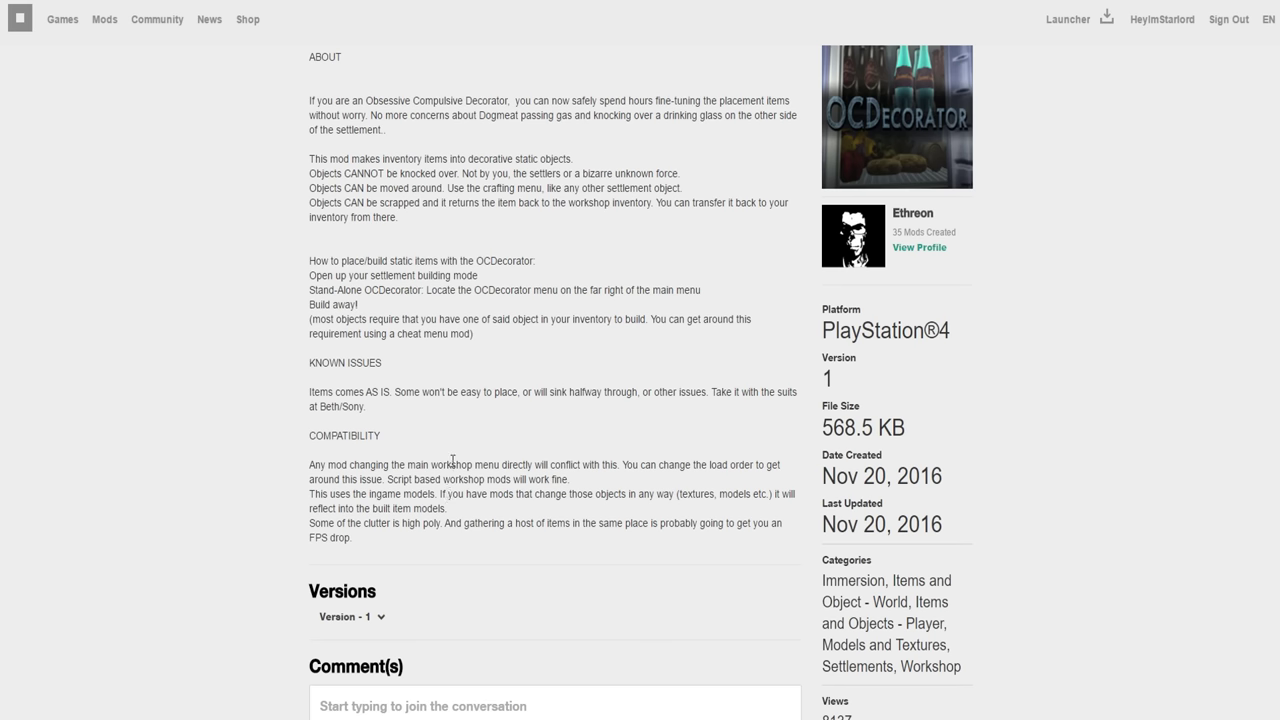
{"action": "scroll", "coordinate": [380, 495], "scroll_direction": "up", "scroll_amount": 3}
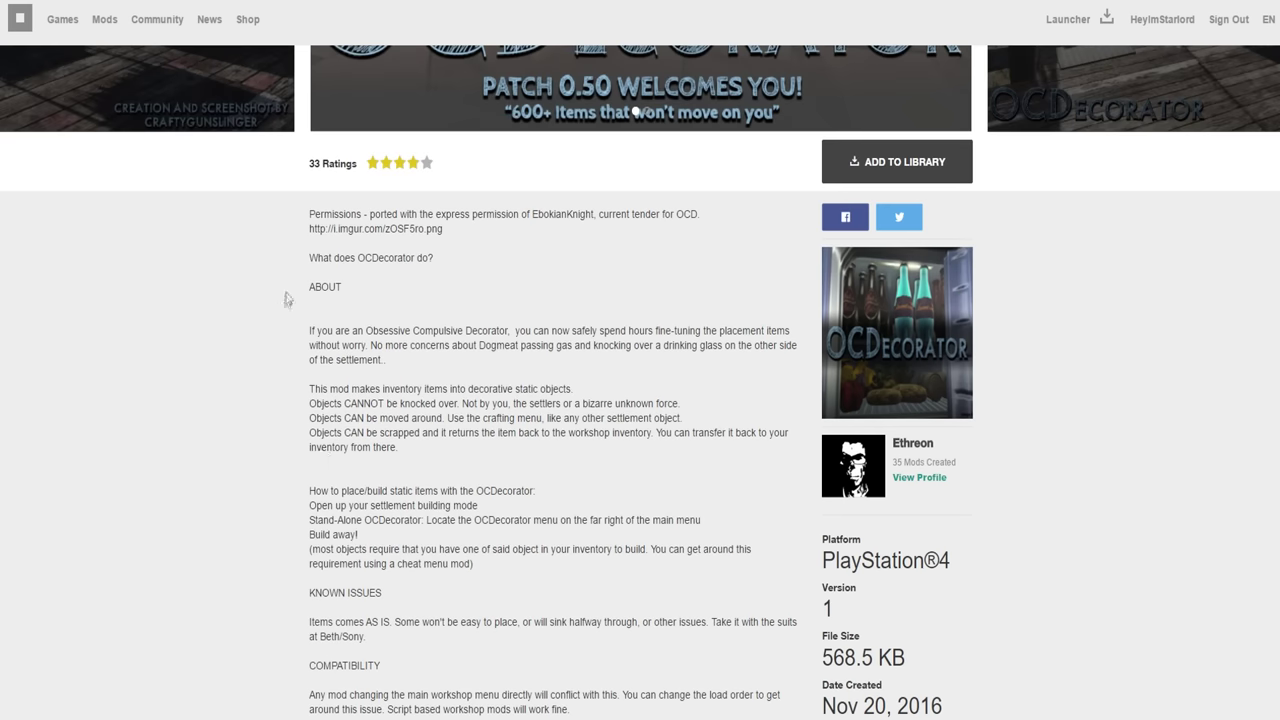
{"action": "left_click_drag", "start_coordinate": [308, 220], "coordinate": [445, 296]}
{"action": "scroll", "coordinate": [445, 296], "scroll_direction": "down", "scroll_amount": 3}
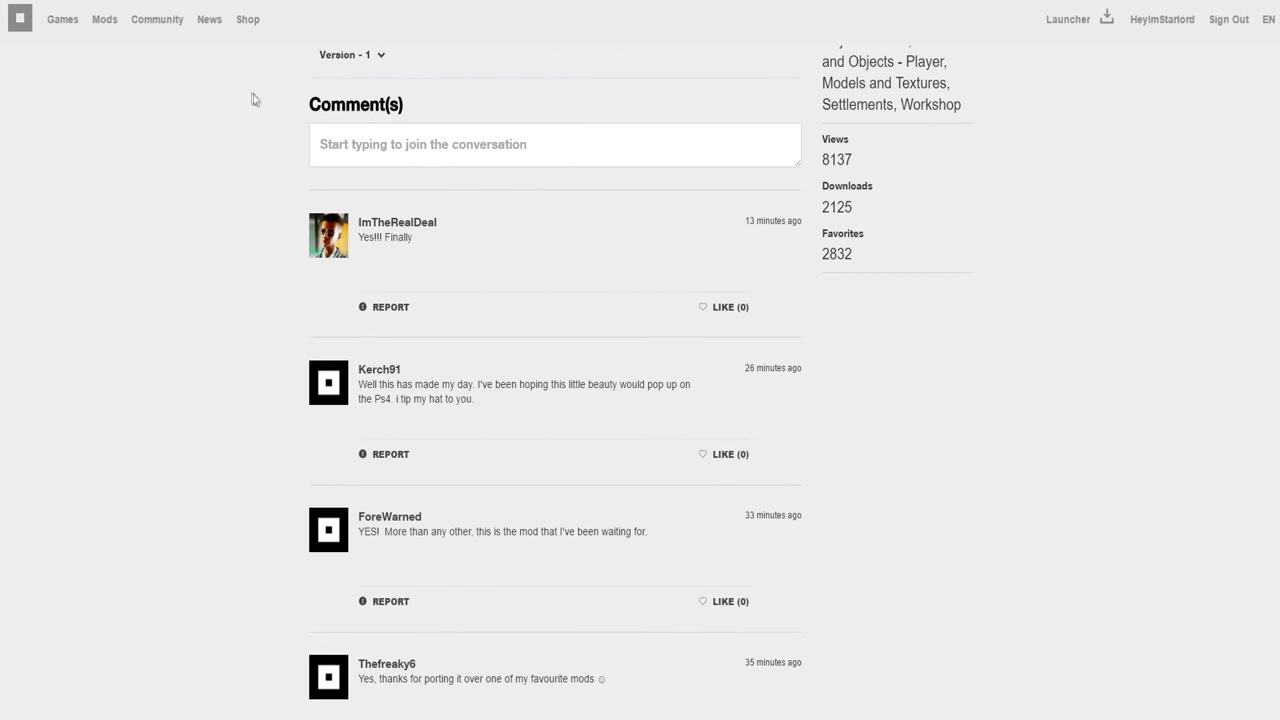
{"action": "scroll", "coordinate": [356, 304], "scroll_direction": "down", "scroll_amount": 2}
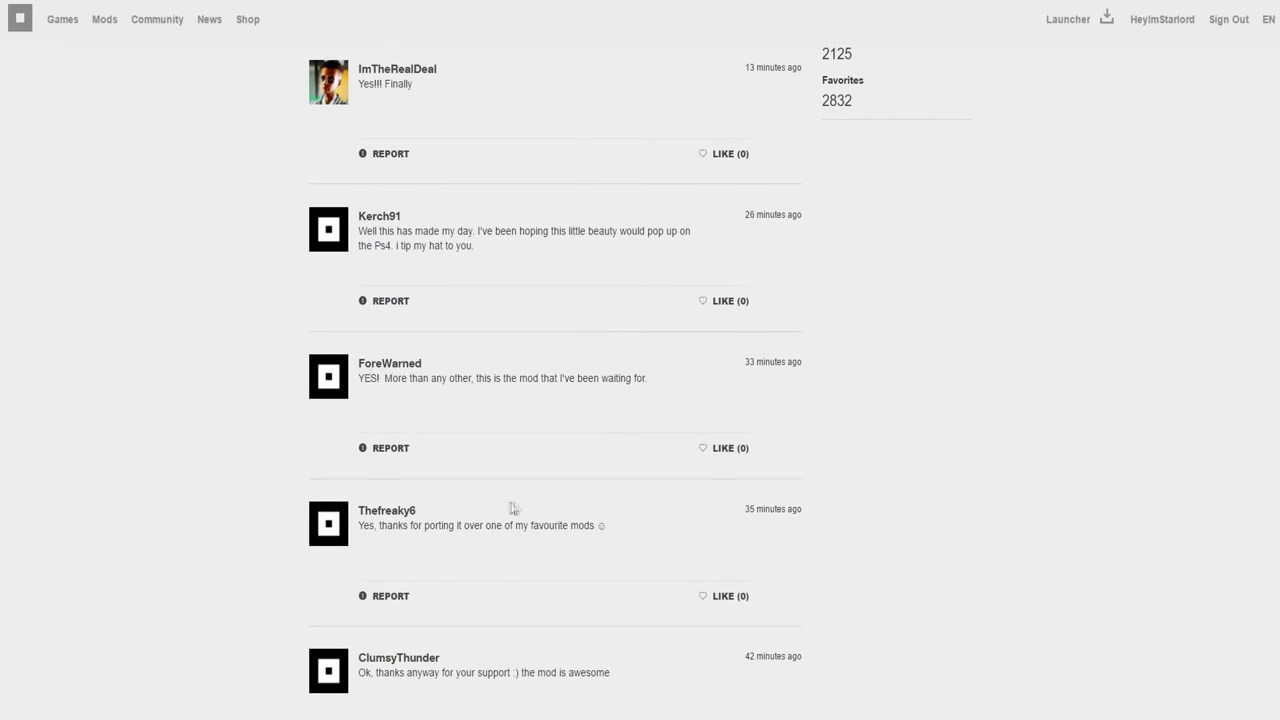
{"action": "scroll", "coordinate": [512, 508], "scroll_direction": "up", "scroll_amount": 10}
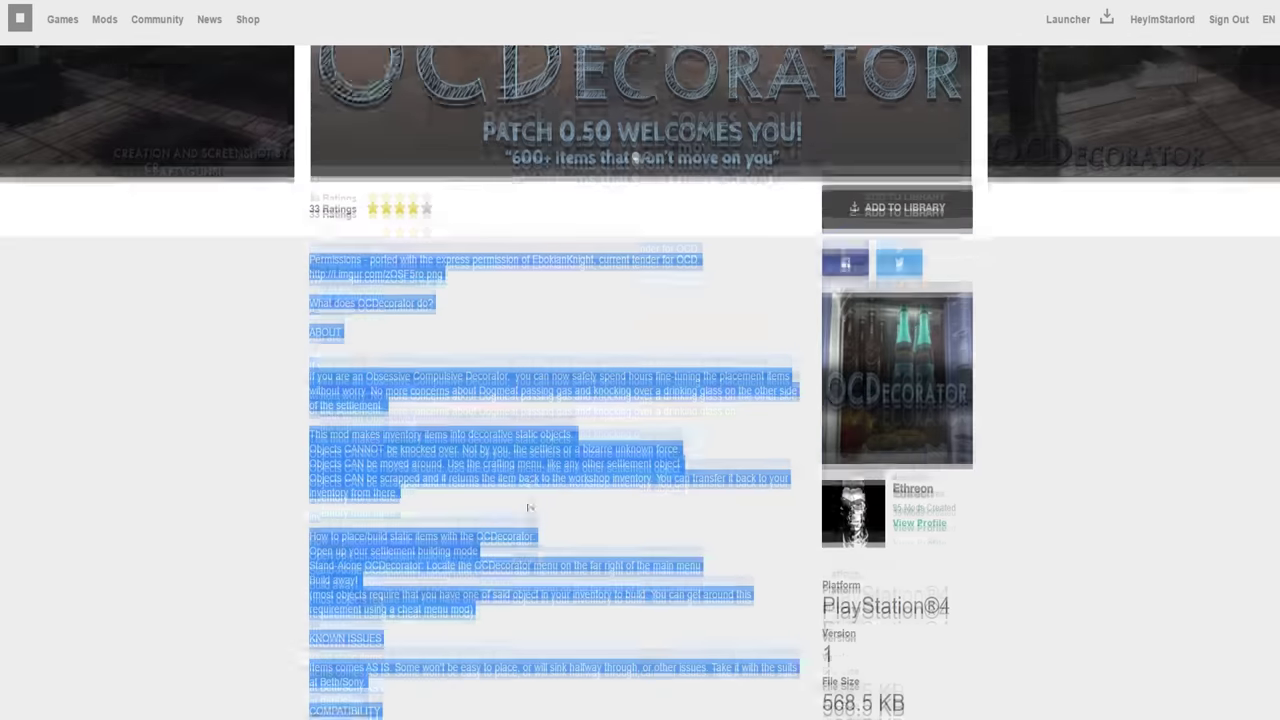
{"action": "left_click", "coordinate": [530, 490]}
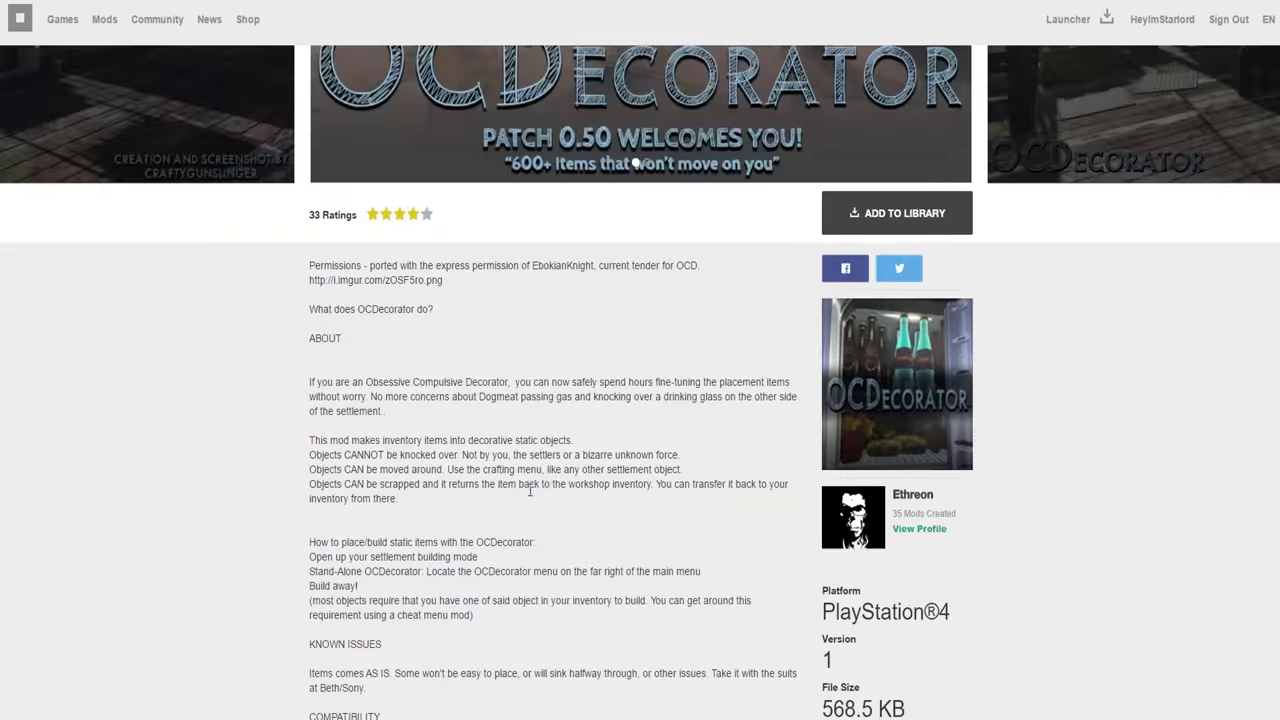
{"action": "scroll", "coordinate": [530, 490], "scroll_direction": "up", "scroll_amount": 3}
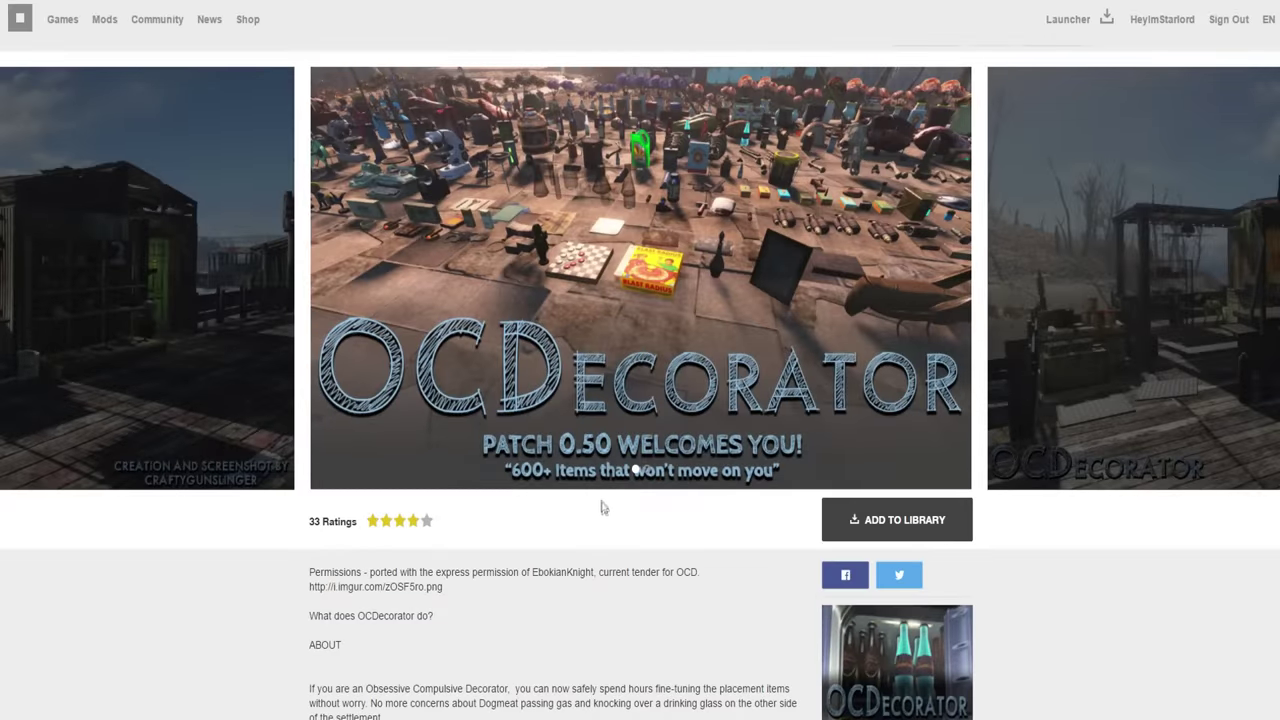
{"action": "scroll", "coordinate": [603, 508], "scroll_direction": "up", "scroll_amount": 1}
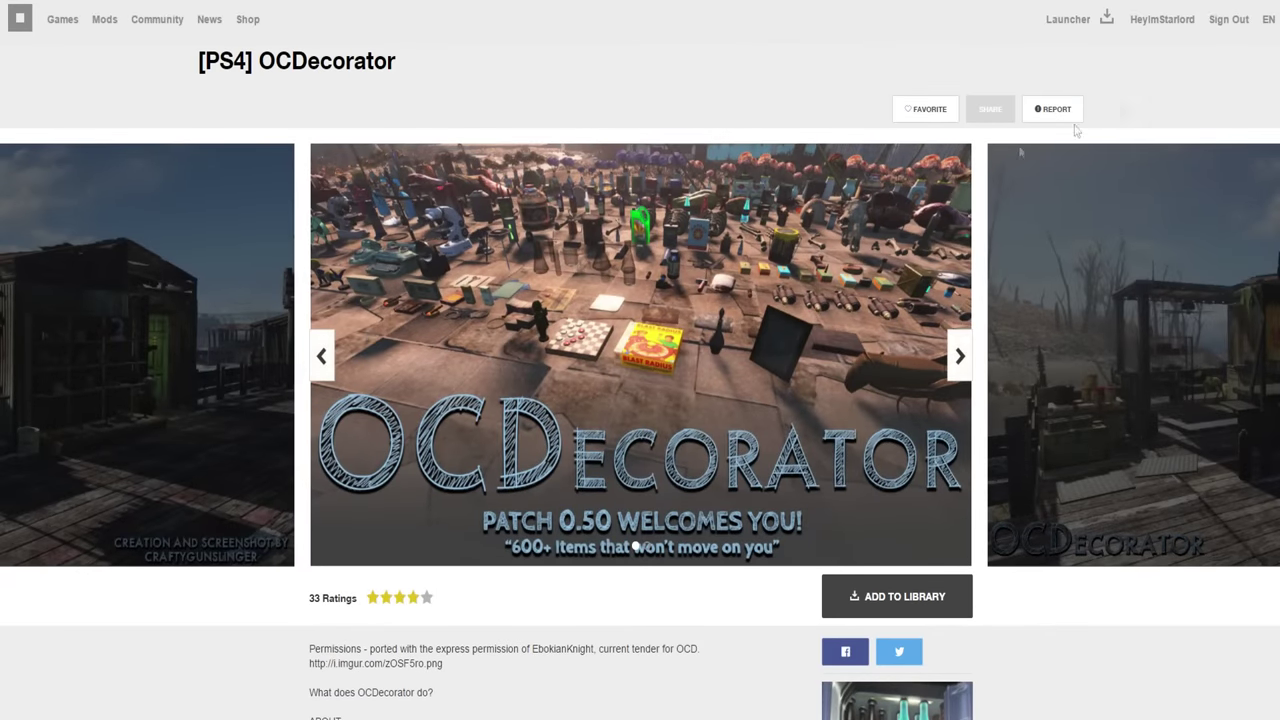
{"action": "scroll", "coordinate": [690, 320], "scroll_direction": "down", "scroll_amount": 1}
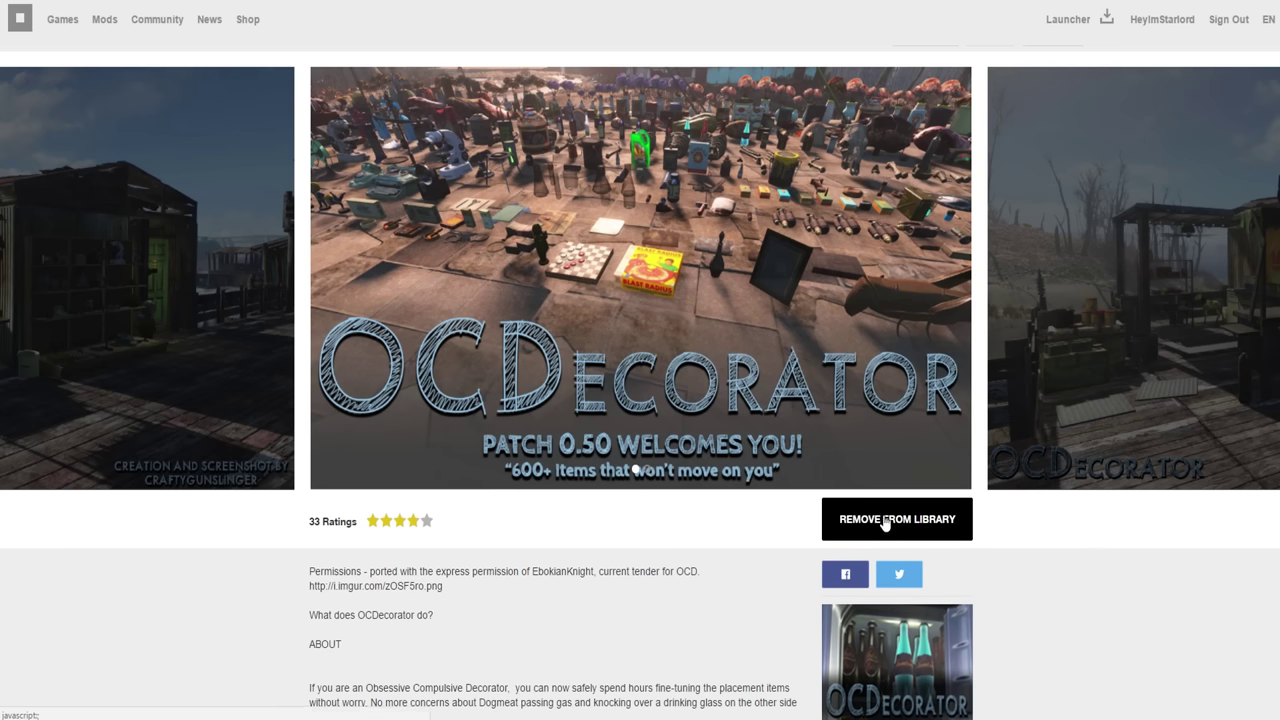
Go back to the All Mods grid and scroll through more Fallout 4 mod tiles
{"action": "scroll", "coordinate": [860, 517], "scroll_direction": "up", "scroll_amount": 1}
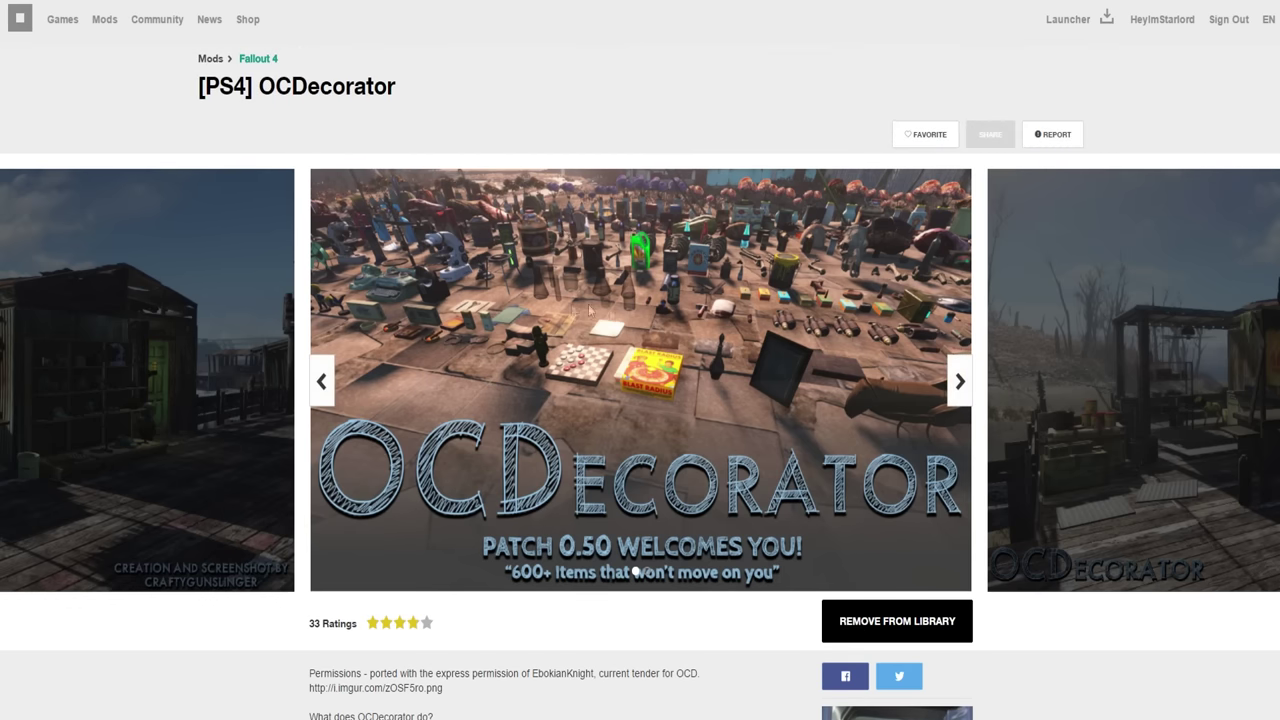
{"action": "key", "text": "alt+Left"}
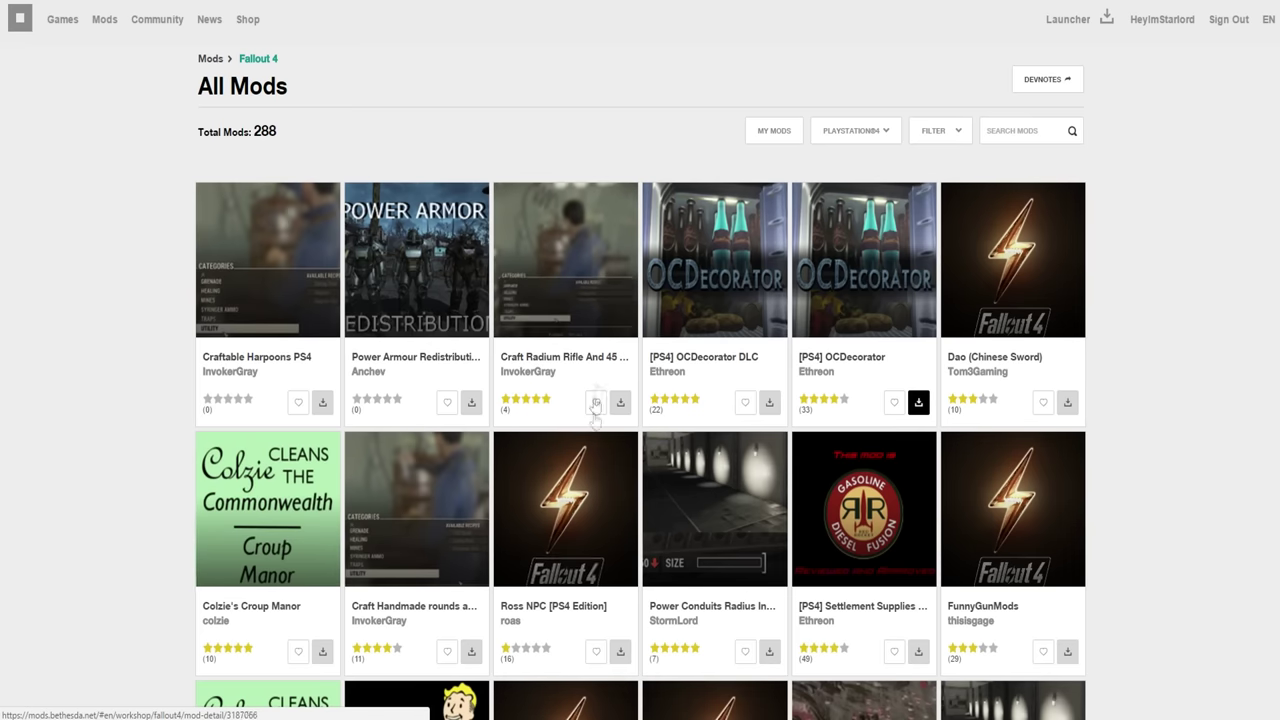
{"action": "scroll", "coordinate": [600, 331], "scroll_direction": "down", "scroll_amount": 3}
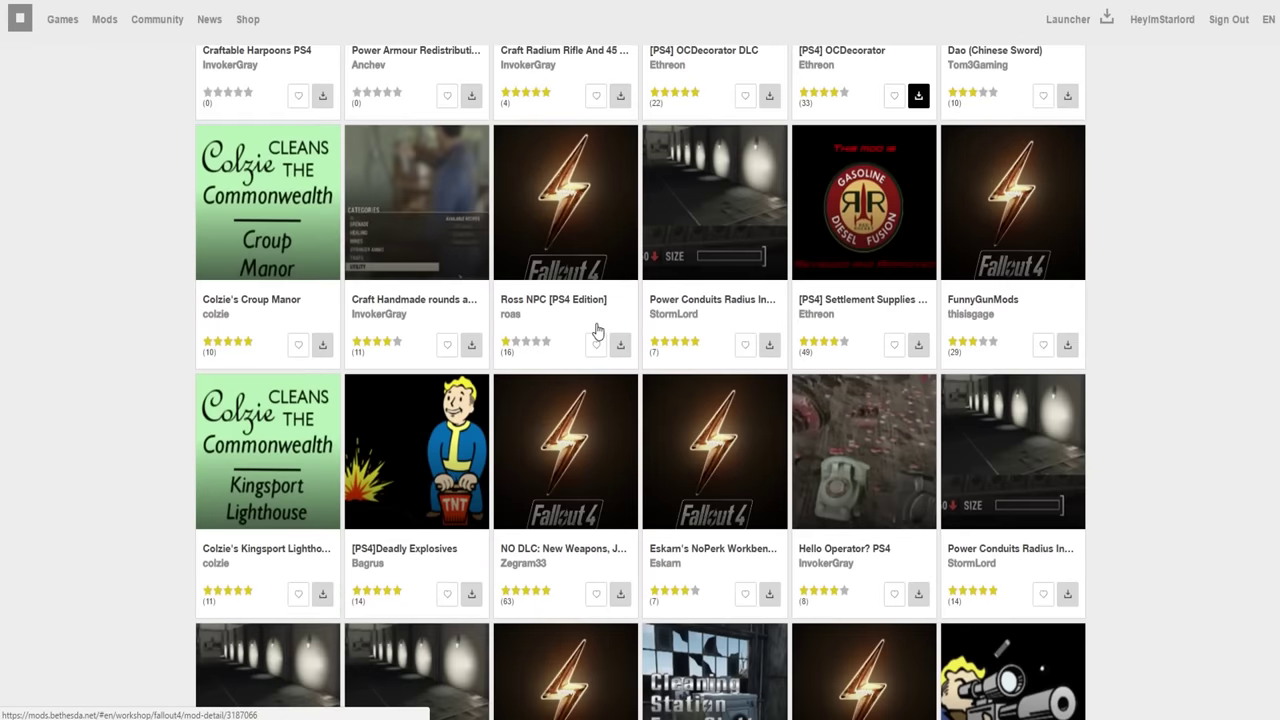
{"action": "scroll", "coordinate": [785, 495], "scroll_direction": "down", "scroll_amount": 4}
{"action": "scroll", "coordinate": [594, 423], "scroll_direction": "down", "scroll_amount": 3}
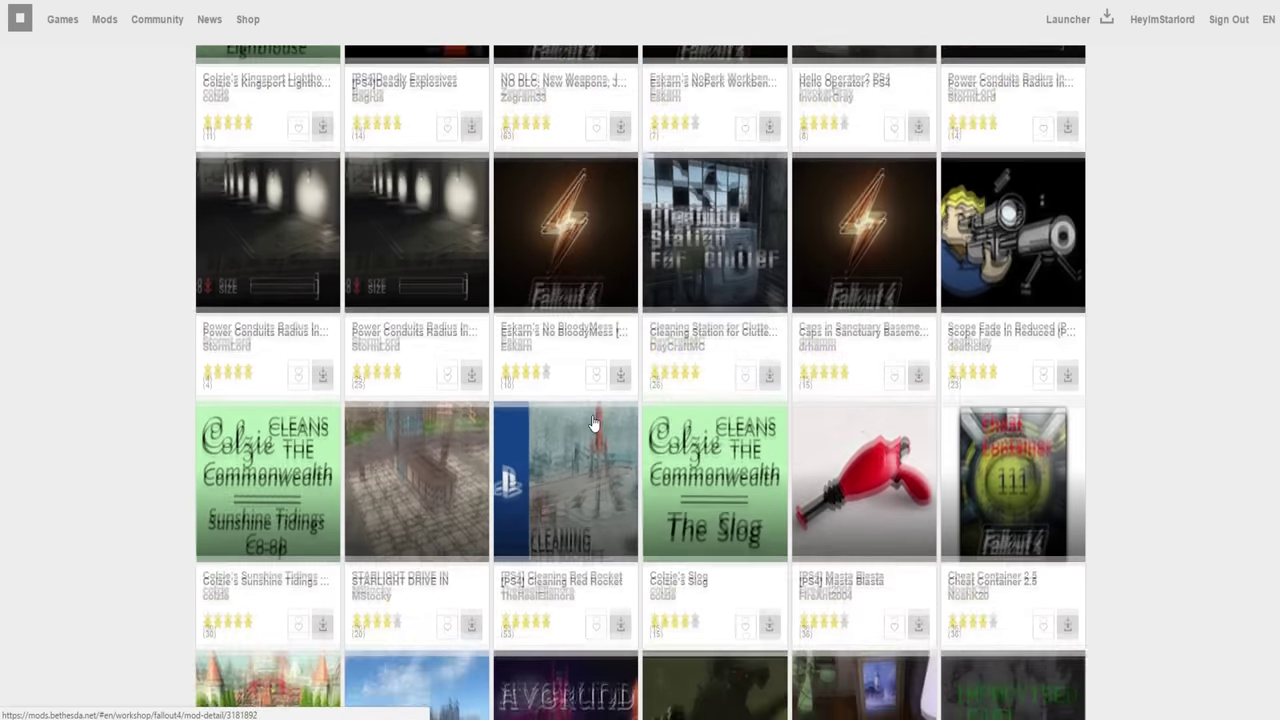
{"action": "scroll", "coordinate": [657, 453], "scroll_direction": "down", "scroll_amount": 3}
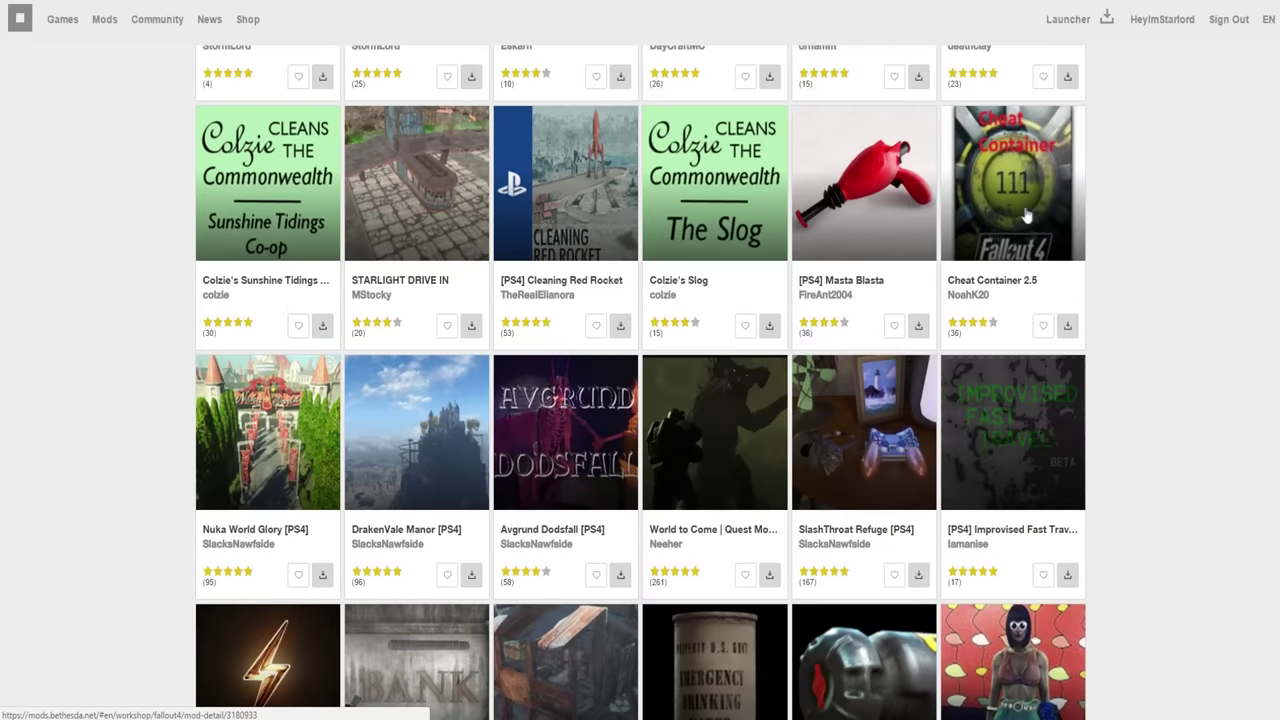
{"action": "scroll", "coordinate": [1024, 213], "scroll_direction": "down", "scroll_amount": 1}
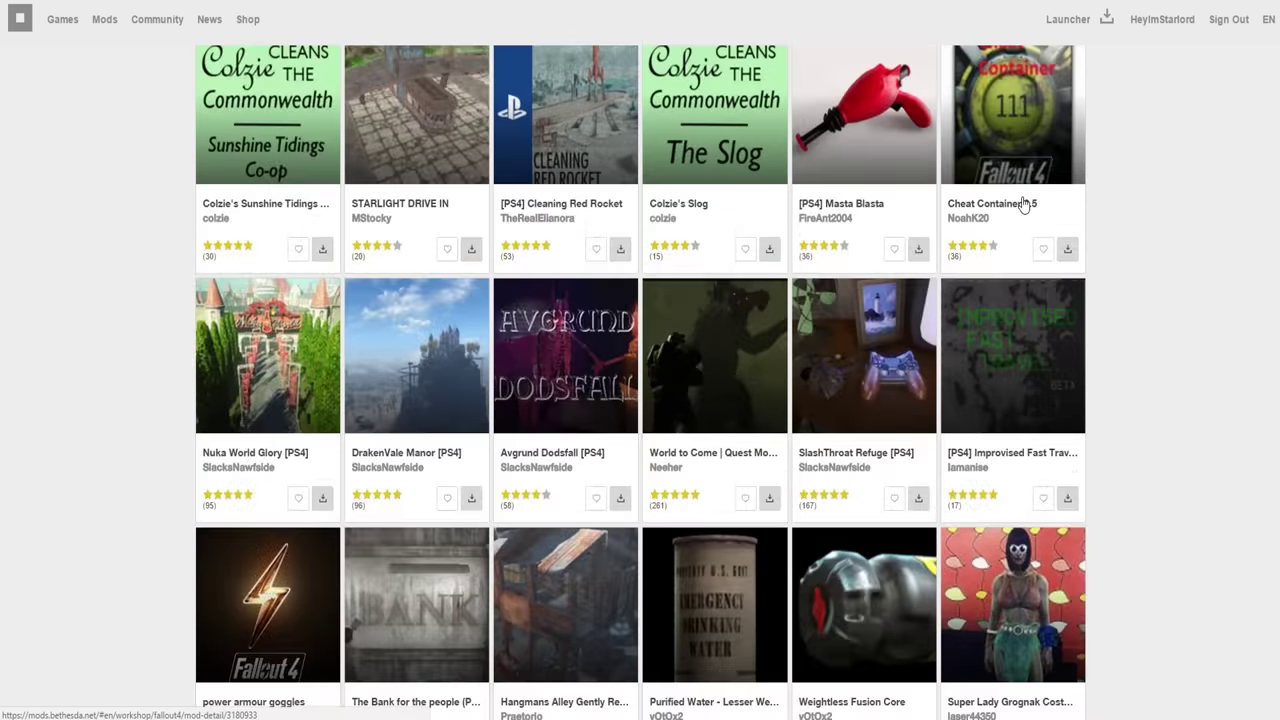
{"action": "scroll", "coordinate": [1024, 205], "scroll_direction": "up", "scroll_amount": 1}
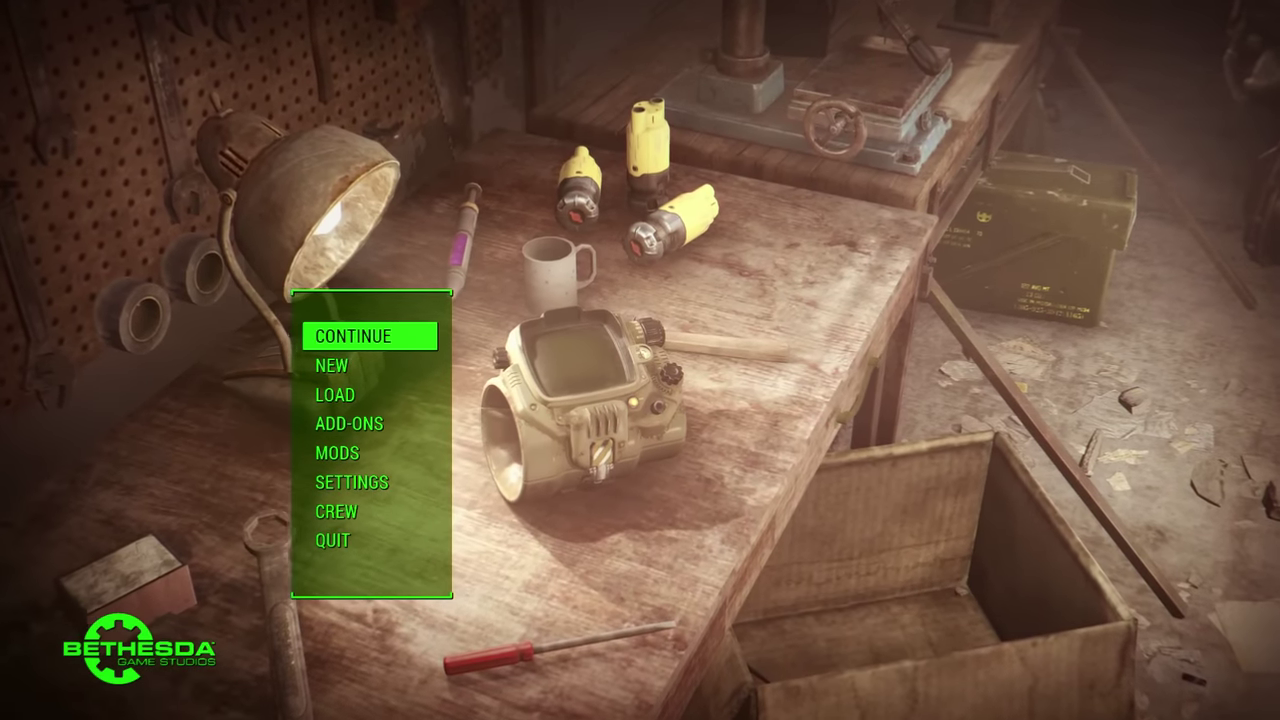
Select MODS on the Fallout 4 title menu to enter the in-game Mods screen
{"action": "key", "text": "Down"}
{"action": "key", "text": "Down"}
{"action": "key", "text": "Down"}
{"action": "key", "text": "Down"}
{"action": "key", "text": "Return"}
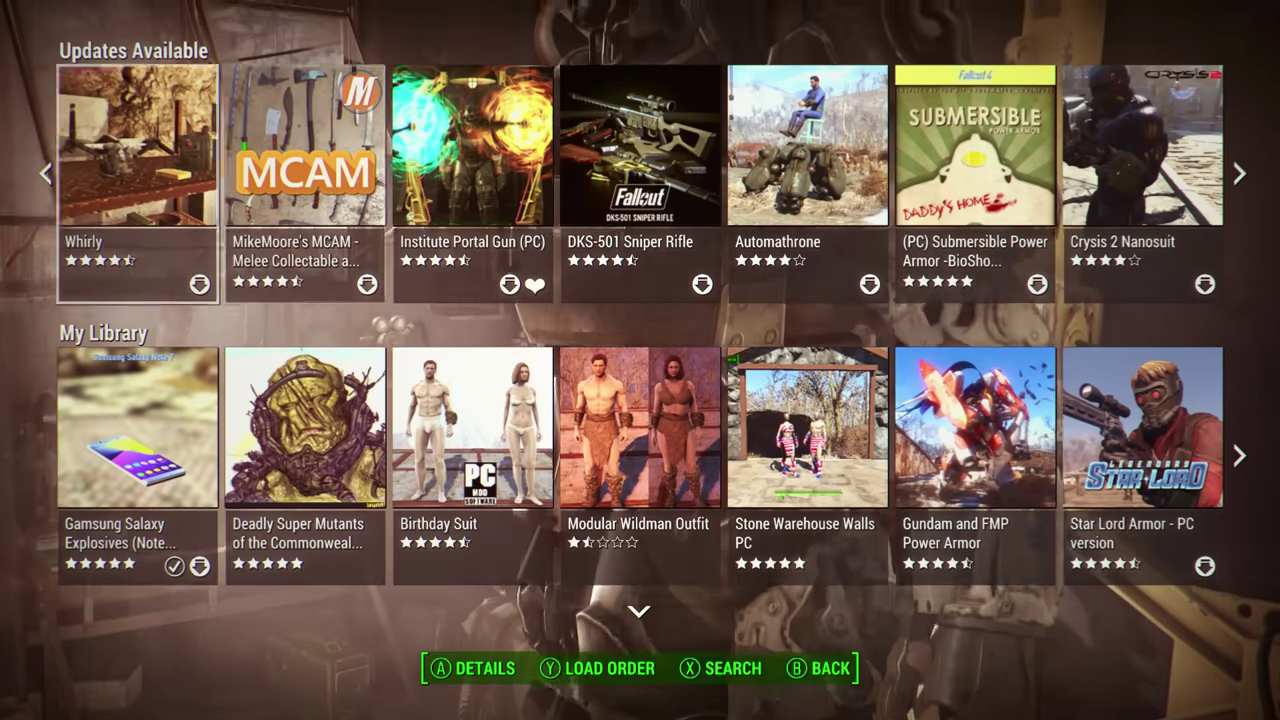
Browse My Library and open the Deadly Super Mutants of the Commonwealth details, 12.73 MB download
{"action": "key", "text": "Down"}
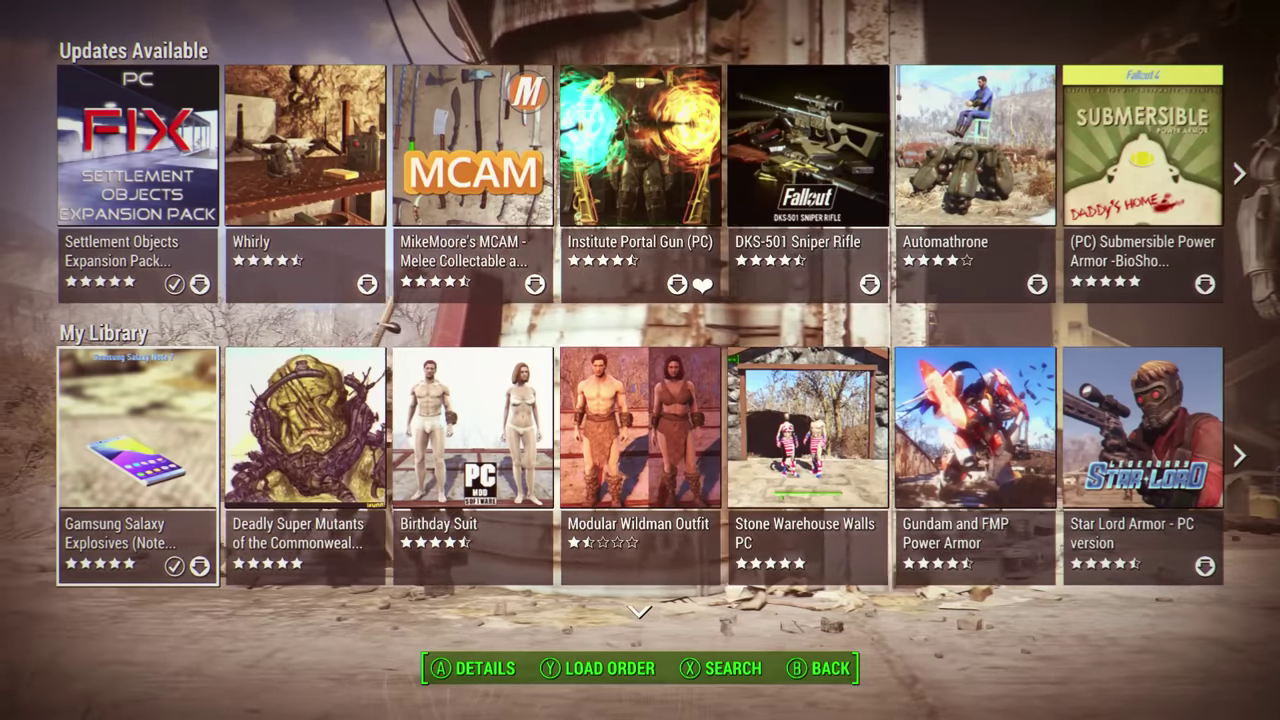
{"action": "key", "text": "Right"}
{"action": "key", "text": "Right"}
{"action": "key", "text": "Right"}
{"action": "key", "text": "Right"}
{"action": "key", "text": "Right"}
{"action": "key", "text": "Right"}
{"action": "key", "text": "Right"}
{"action": "key", "text": "Right"}
{"action": "key", "text": "Right"}
{"action": "key", "text": "Right"}
{"action": "key", "text": "Right"}
{"action": "key", "text": "Right"}
{"action": "key", "text": "Right"}
{"action": "key", "text": "Right"}
{"action": "key", "text": "Right"}
{"action": "key", "text": "Right"}
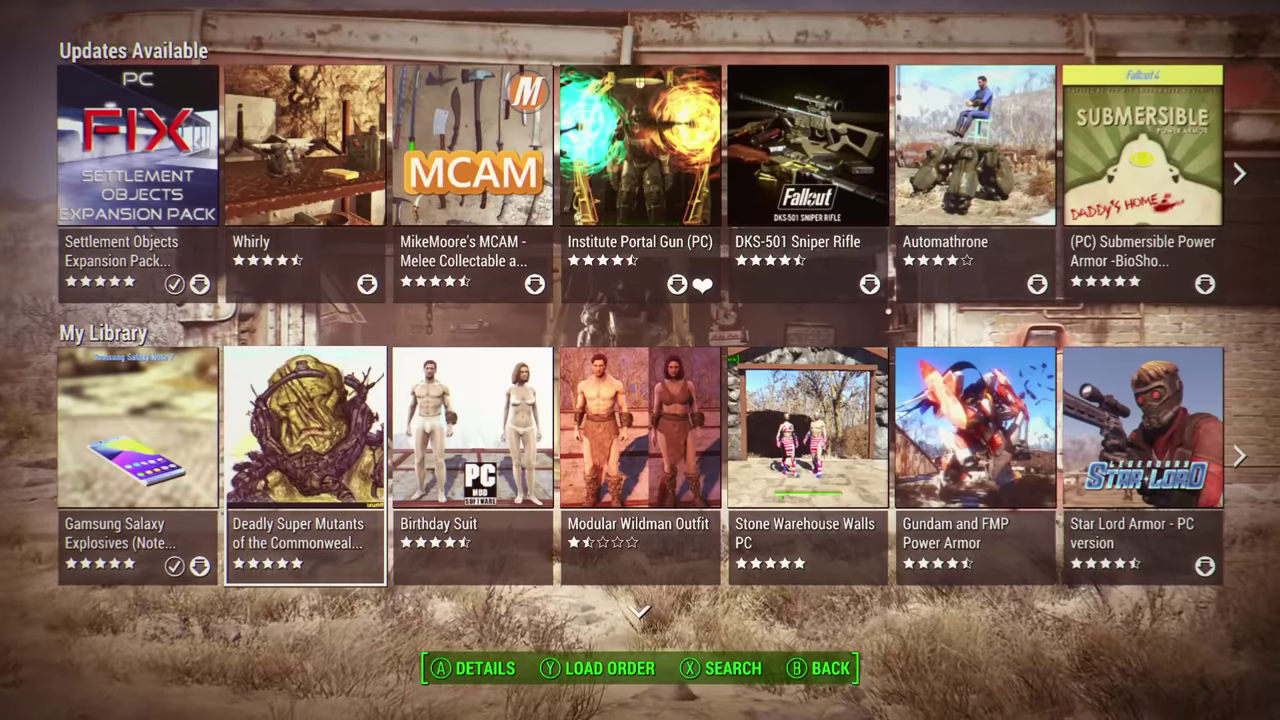
{"action": "key", "text": "Return"}
{"action": "key", "text": "Down"}
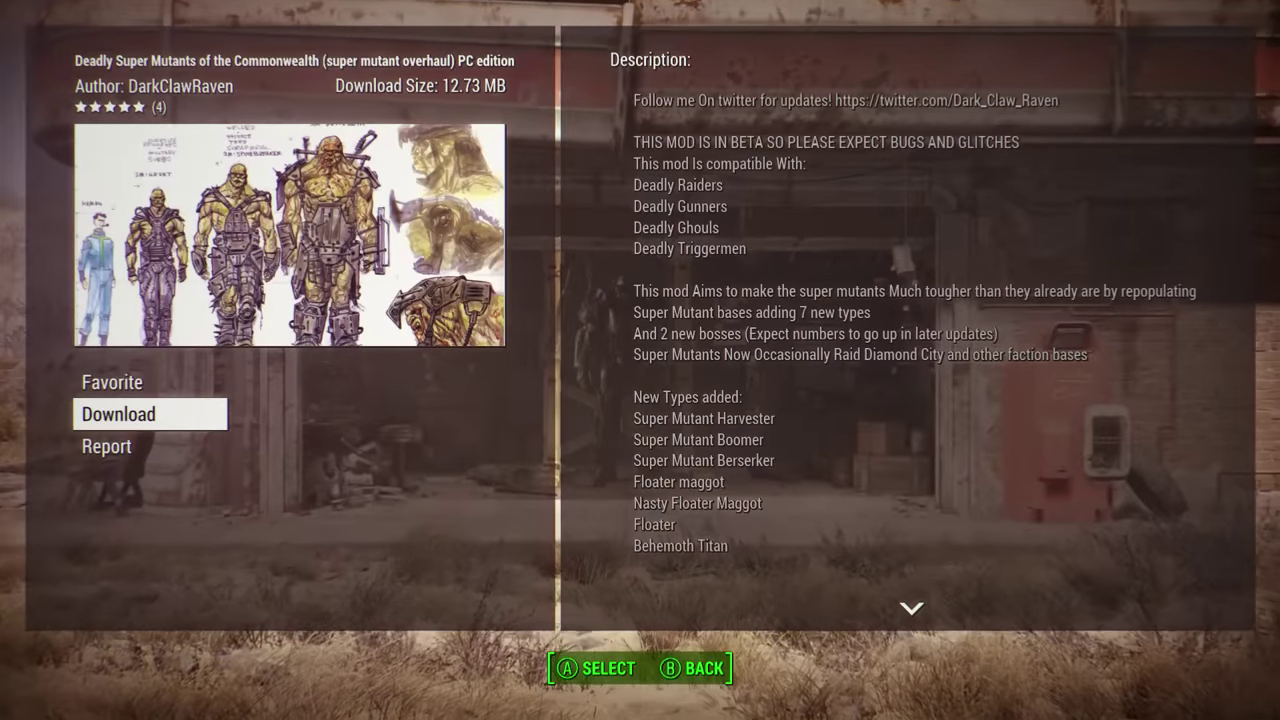
Download Deadly Super Mutants of the Commonwealth, choose Disable, and back out to the mods grid
{"action": "key", "text": "Return"}
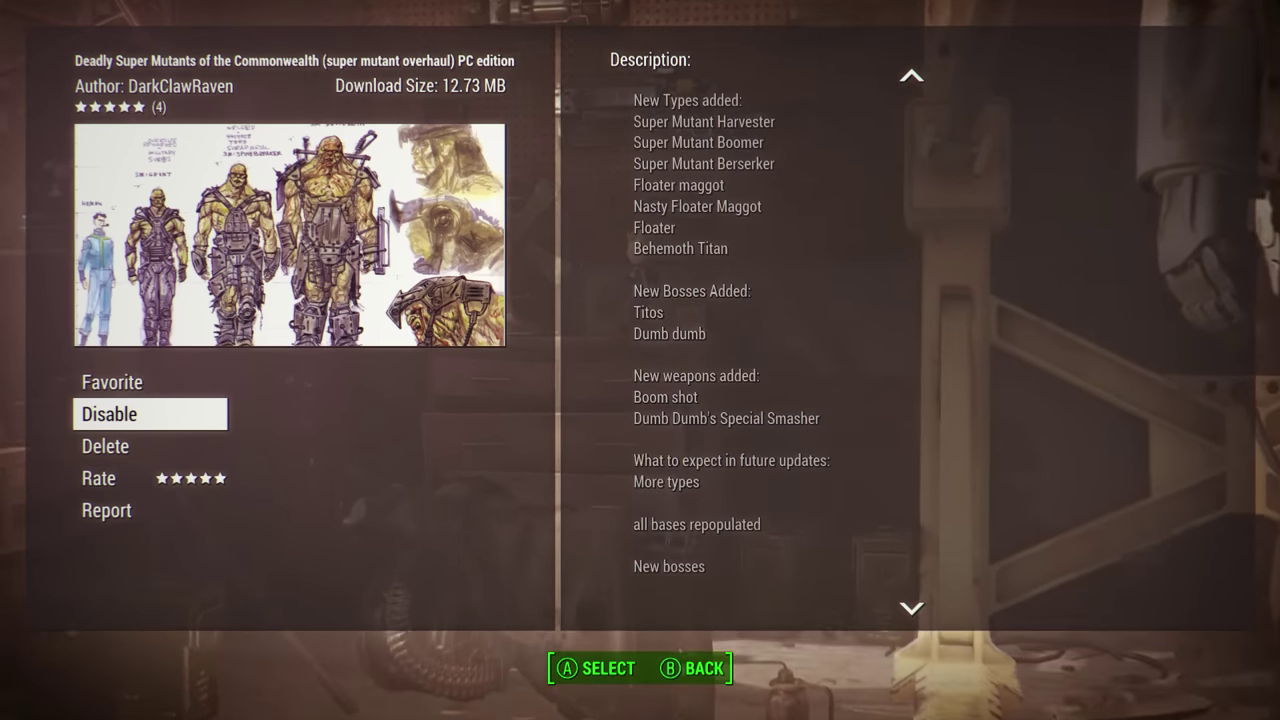
{"action": "key", "text": "Down"}
{"action": "key", "text": "Up"}
{"action": "key", "text": "Up"}
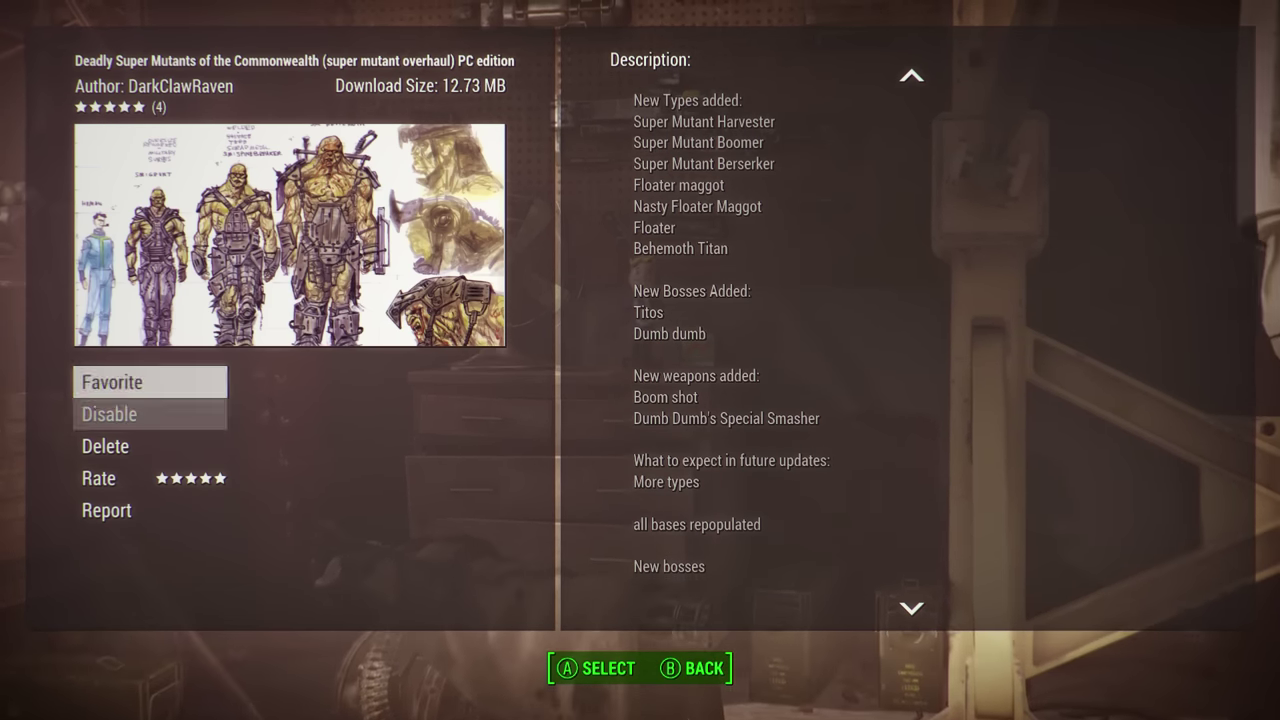
{"action": "key", "text": "Down"}
{"action": "key", "text": "Return"}
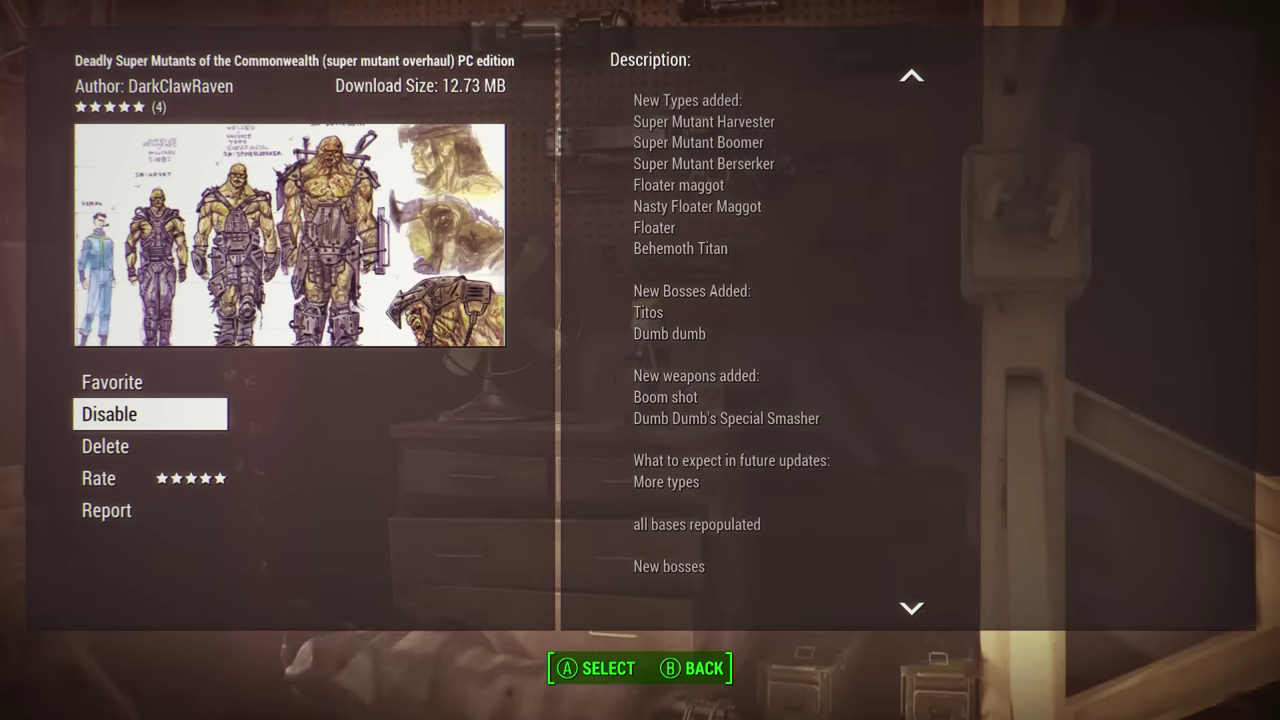
{"action": "key", "text": "Tab"}
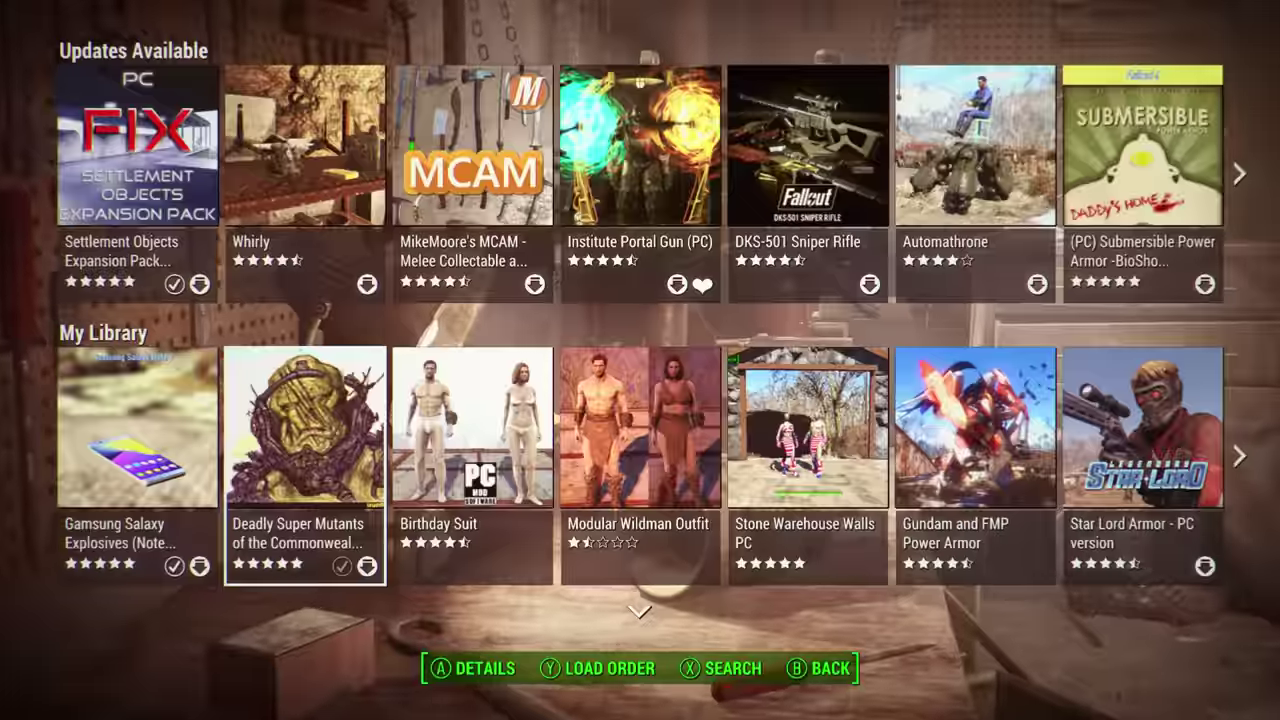
In Load Order, enable Any Mod Any Weapon, Modern Firearms, CostumePartyGloves.esp and Pocket Vehicles
{"action": "scroll", "coordinate": [640, 320], "scroll_direction": "down", "scroll_amount": 1}
{"action": "scroll", "coordinate": [640, 320], "scroll_direction": "up", "scroll_amount": 1}
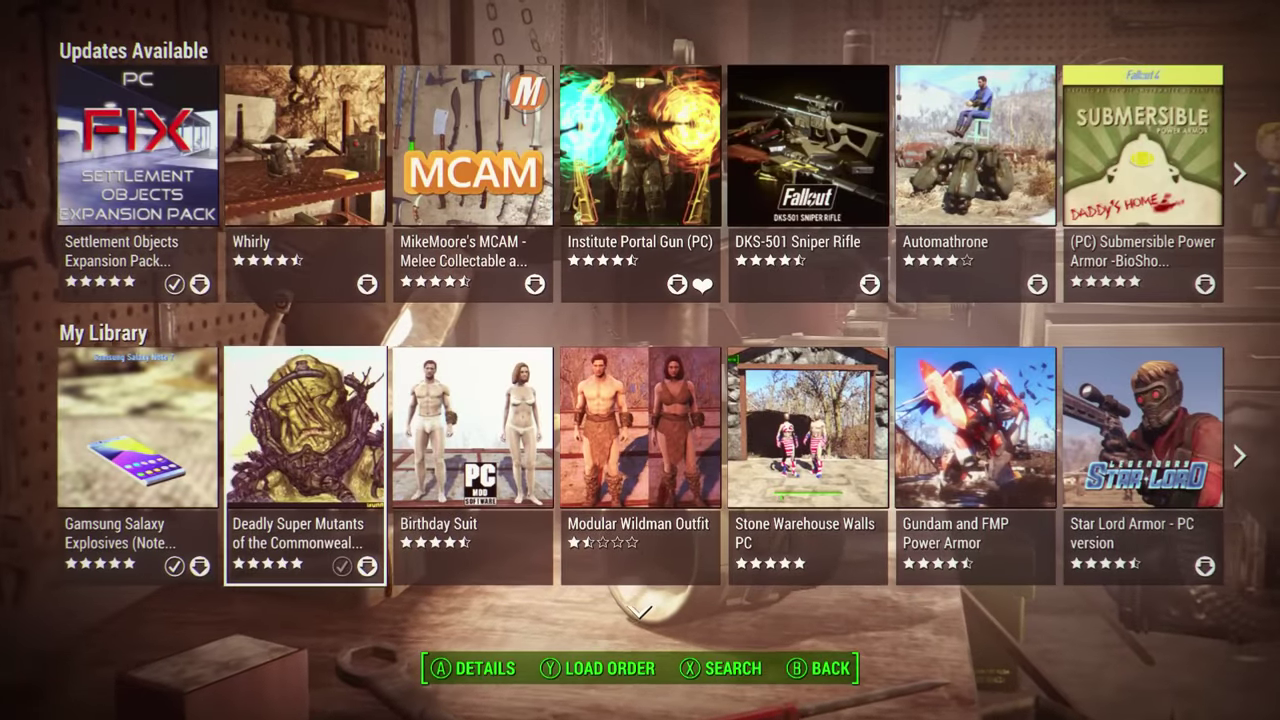
{"action": "key", "text": "y"}
{"action": "key", "text": "Down"}
{"action": "key", "text": "Down"}
{"action": "key", "text": "Down"}
{"action": "key", "text": "Down"}
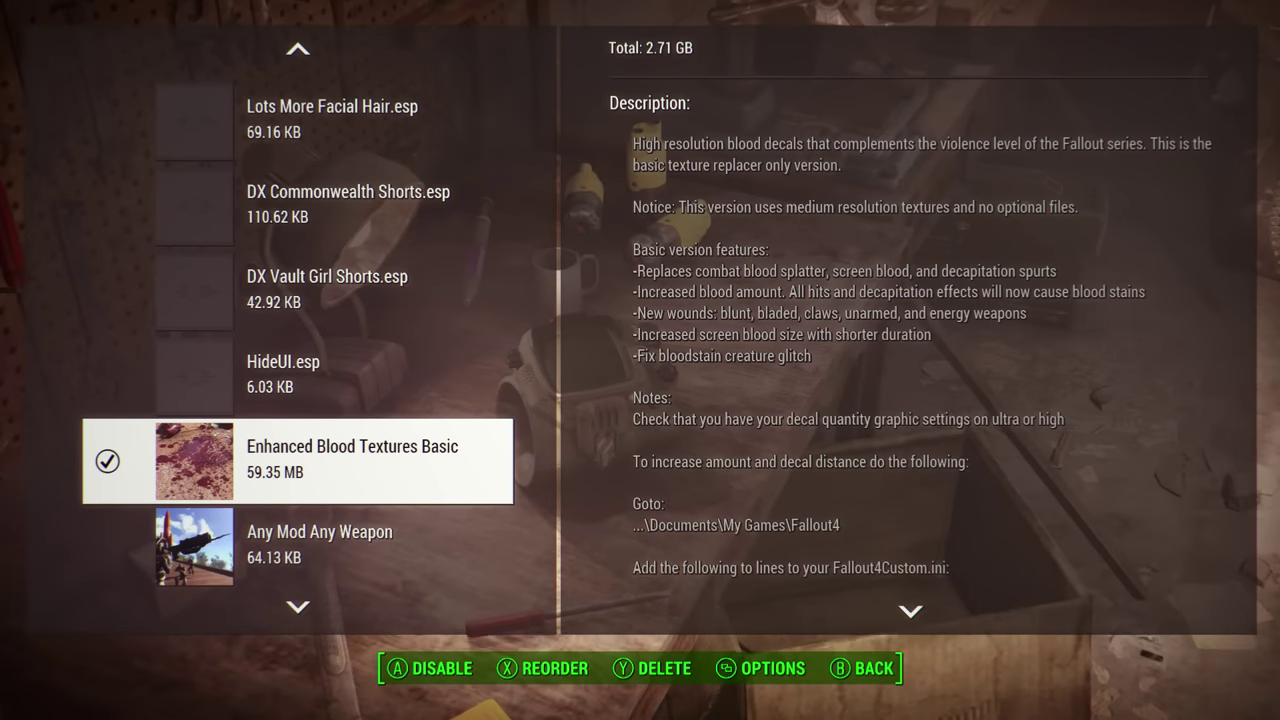
{"action": "key", "text": "Down"}
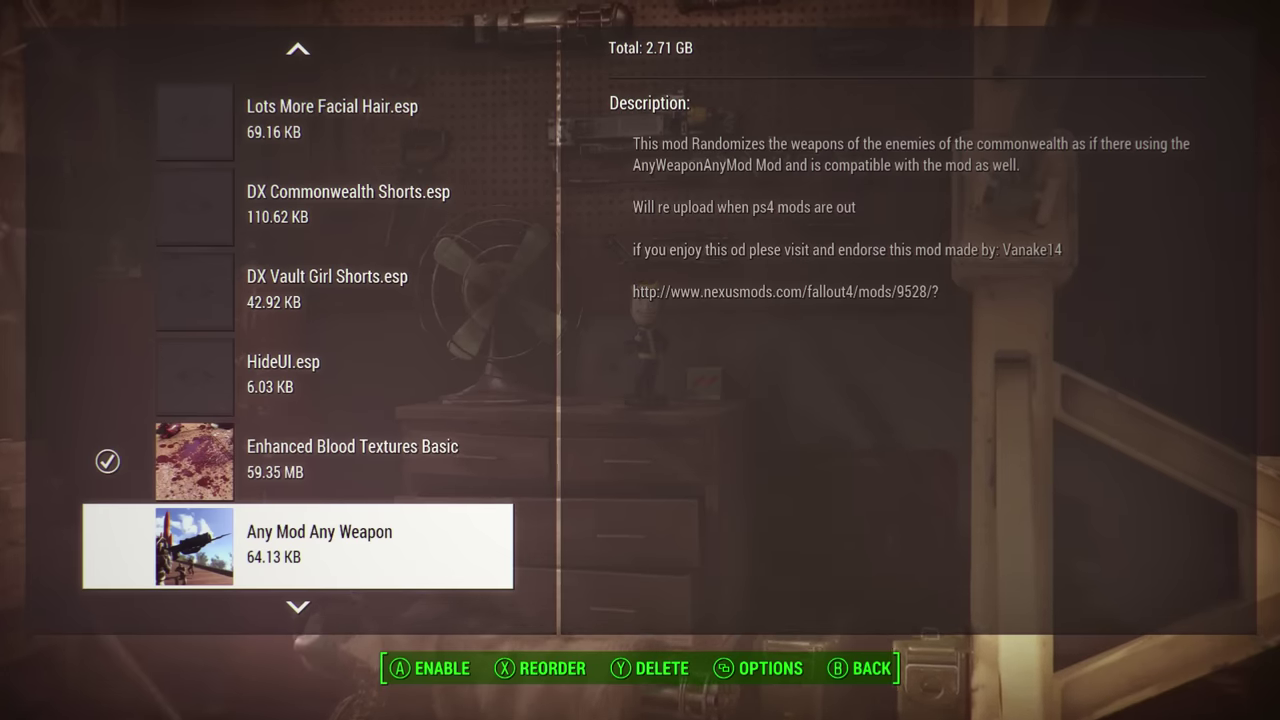
{"action": "key", "text": "Return"}
{"action": "key", "text": "Down"}
{"action": "key", "text": "Return"}
{"action": "key", "text": "Down"}
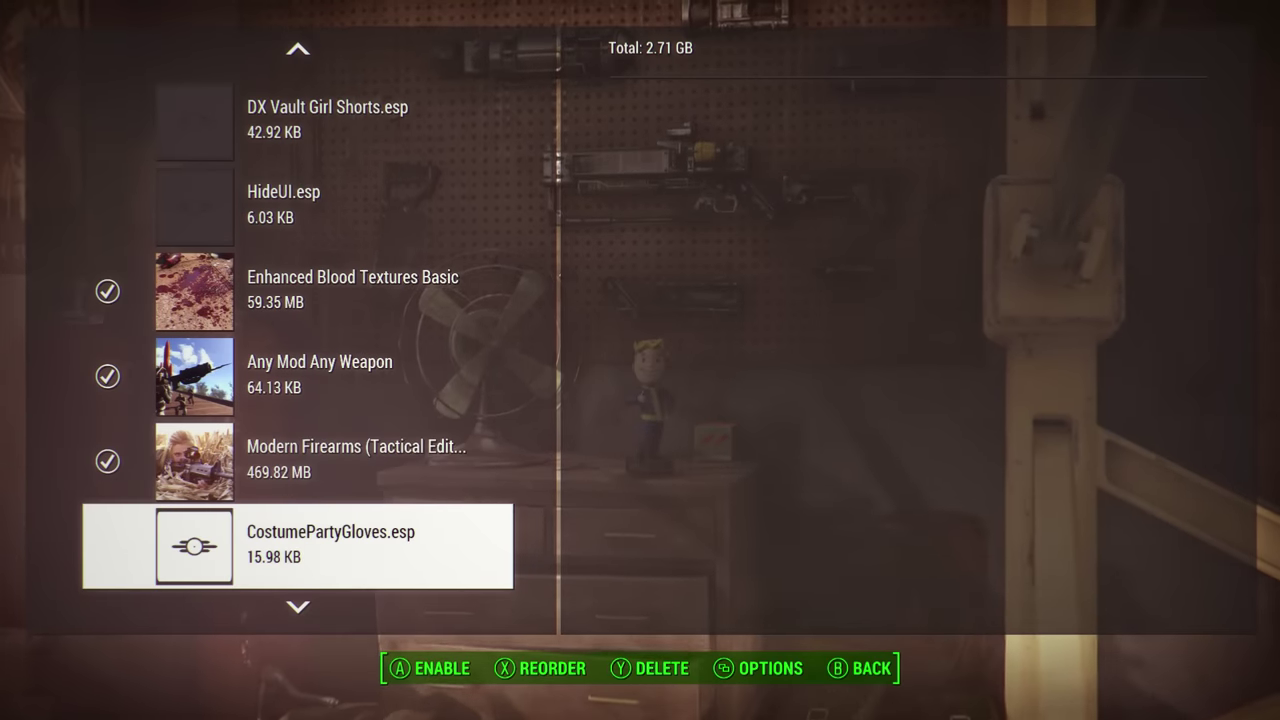
{"action": "key", "text": "Return"}
{"action": "key", "text": "Down"}
{"action": "key", "text": "Return"}
Disable those four mods again, leaving Enhanced Blood Textures Basic enabled, and move back up
{"action": "key", "text": "Return"}
{"action": "key", "text": "Up"}
{"action": "key", "text": "Return"}
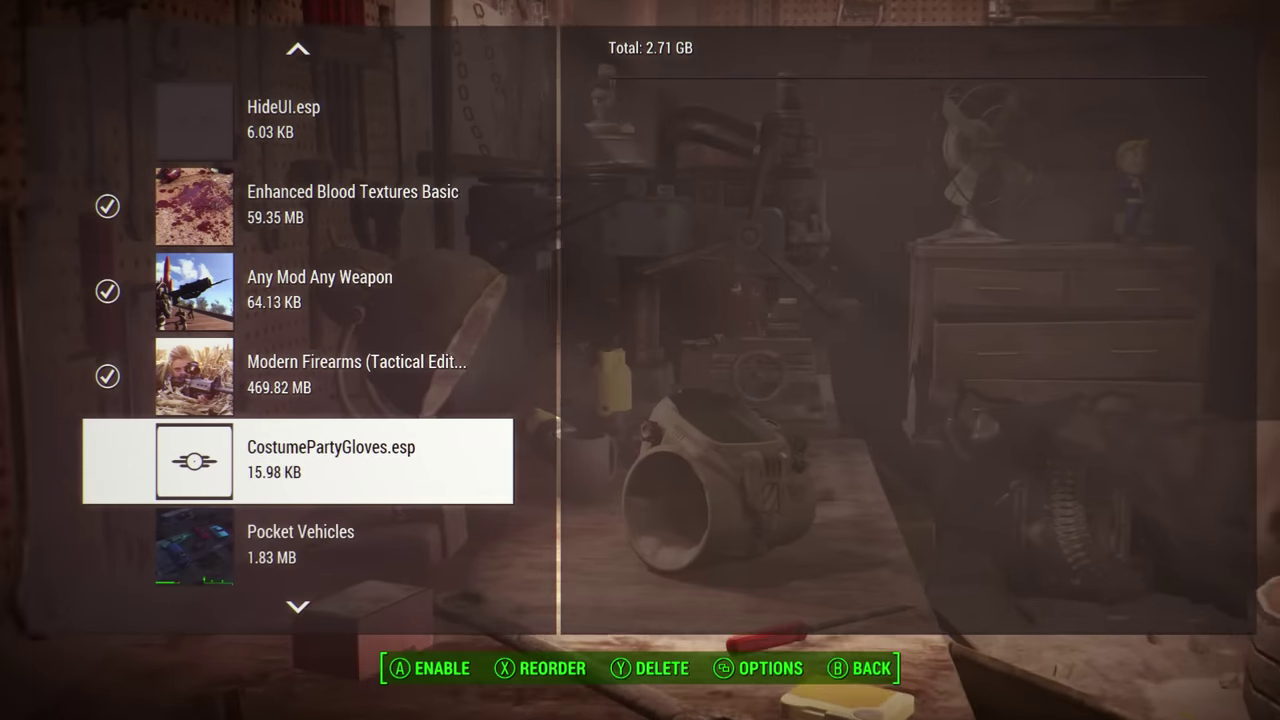
{"action": "key", "text": "Up"}
{"action": "key", "text": "Return"}
{"action": "key", "text": "Up"}
{"action": "key", "text": "Return"}
{"action": "key", "text": "Up"}
{"action": "key", "text": "Up"}
{"action": "key", "text": "Up"}
{"action": "key", "text": "Up"}
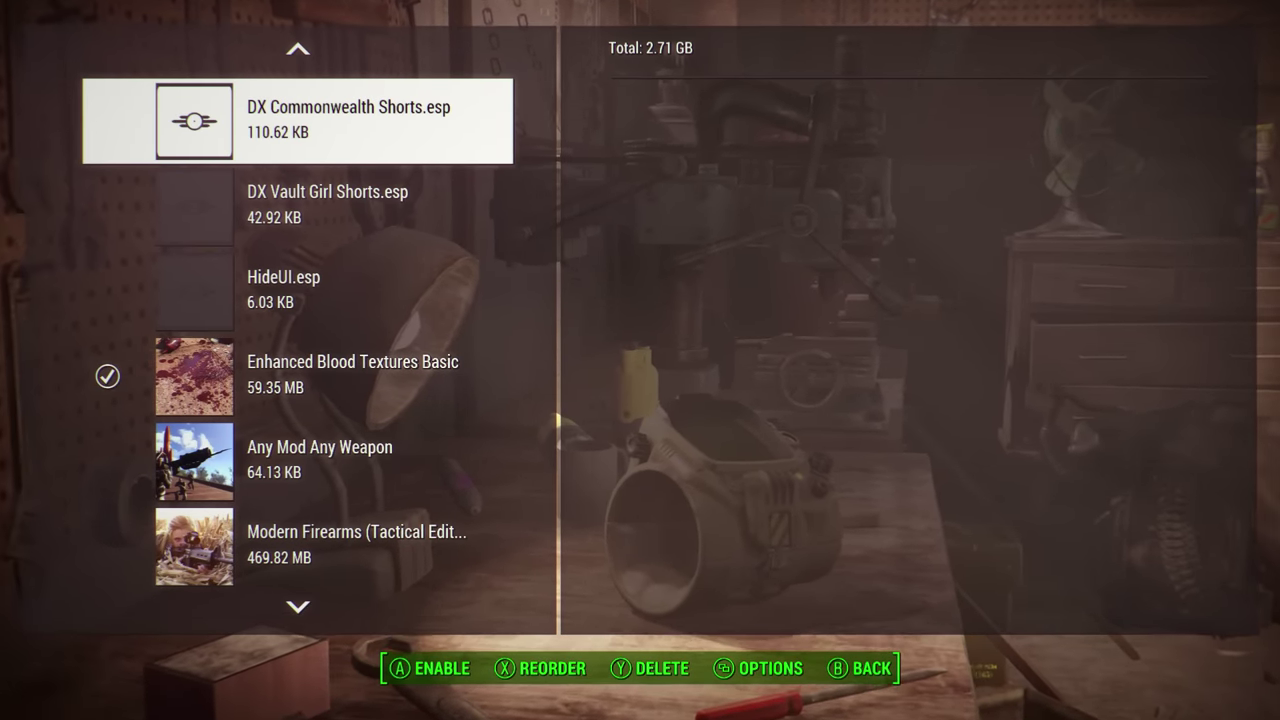
{"action": "key", "text": "Down"}
{"action": "key", "text": "Down"}
{"action": "key", "text": "Down"}
{"action": "key", "text": "Up"}
{"action": "key", "text": "Up"}
{"action": "key", "text": "Up"}
{"action": "key", "text": "Up"}
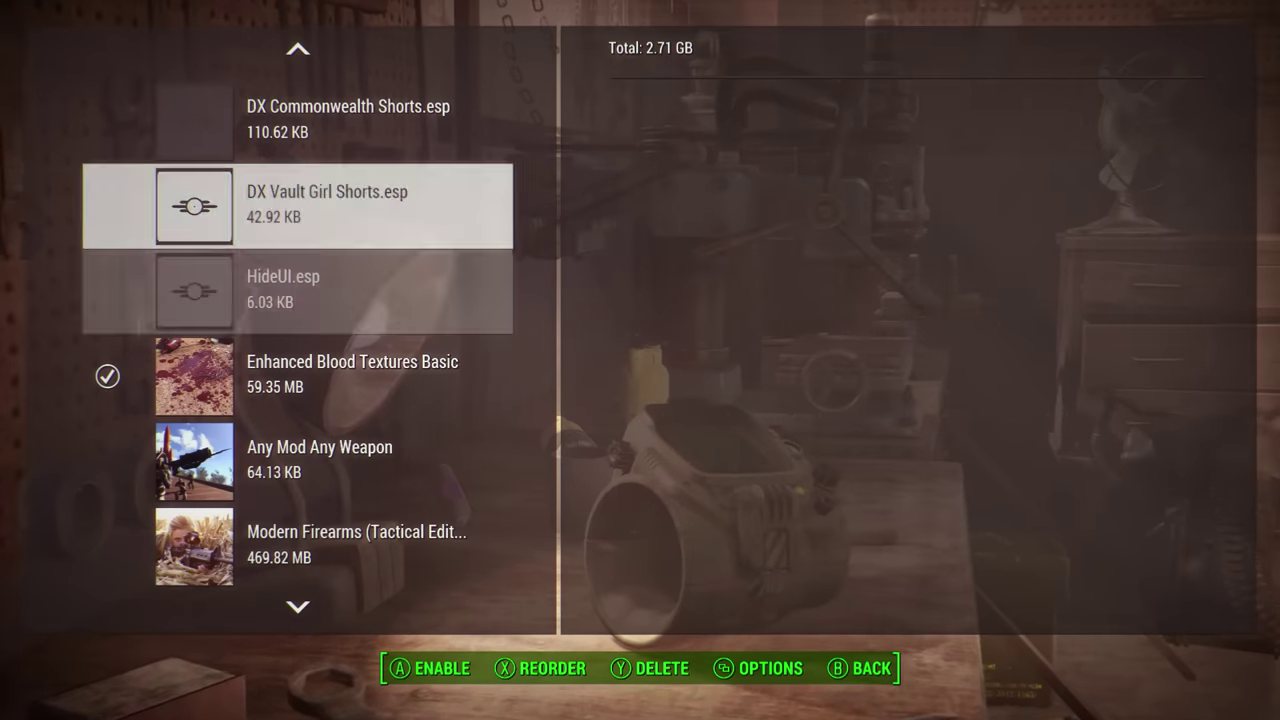